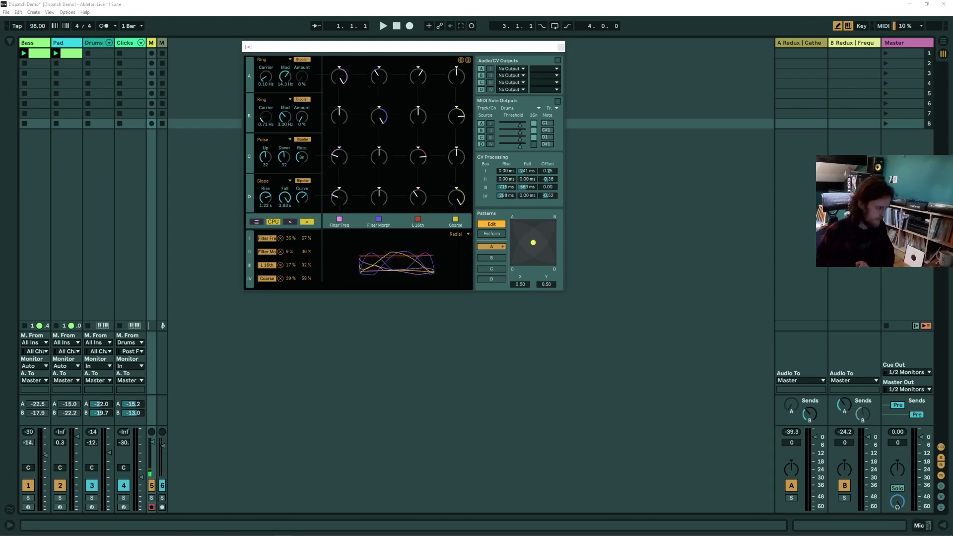
Step: Drag the Dispatch matrix window a little down and to the right over the session
drag(455, 50, 515, 102)
Step: Close the Dispatch window and review the Bass, Pad, Drums, Clicks and M device chains
click(622, 104)
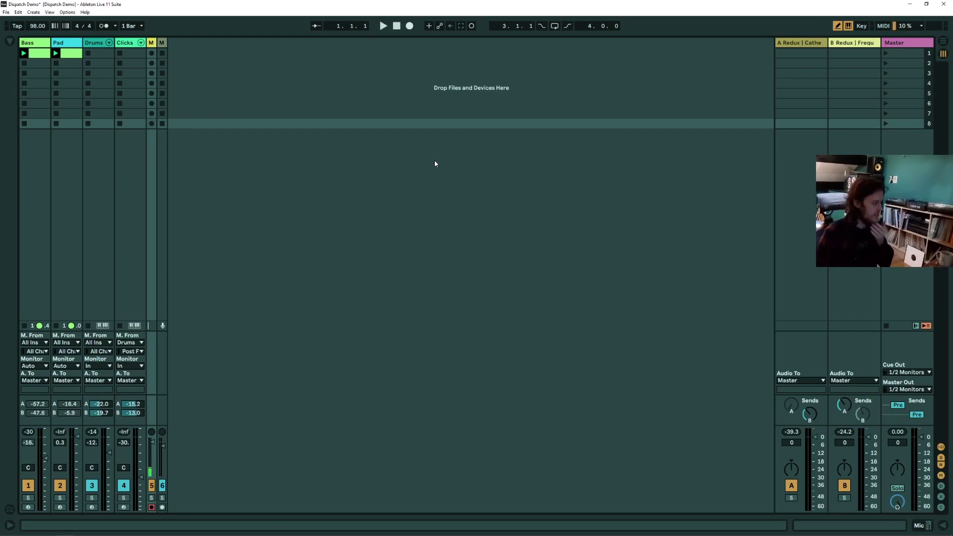
click(42, 47)
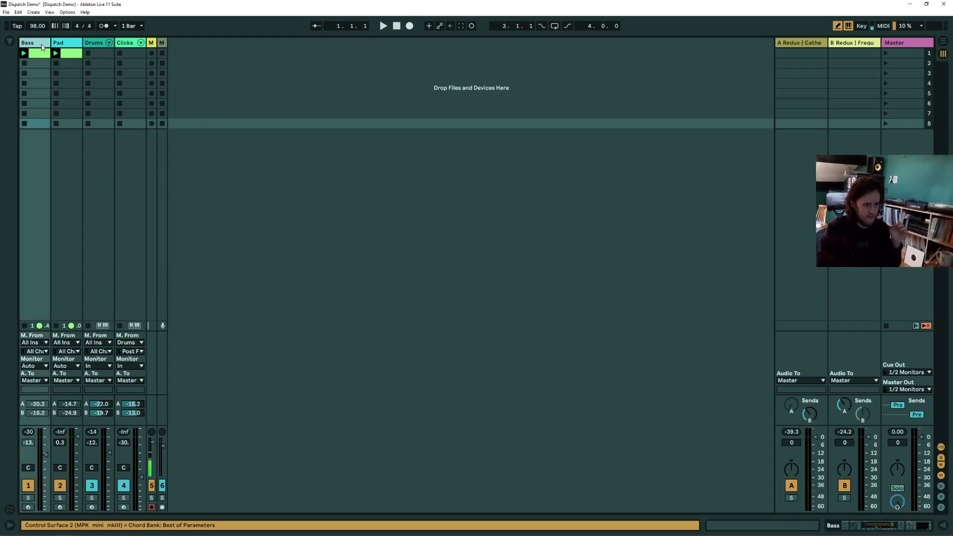
key(shift+Tab)
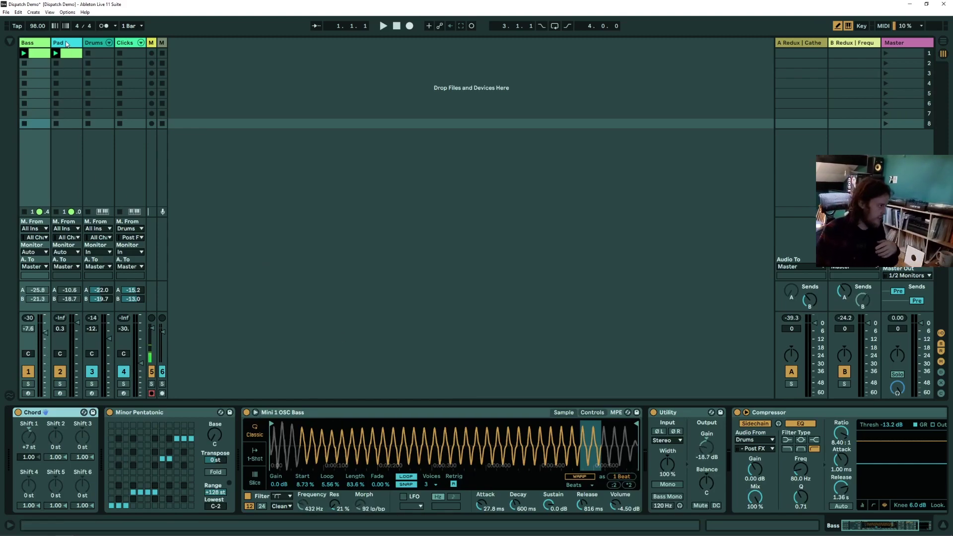
click(65, 43)
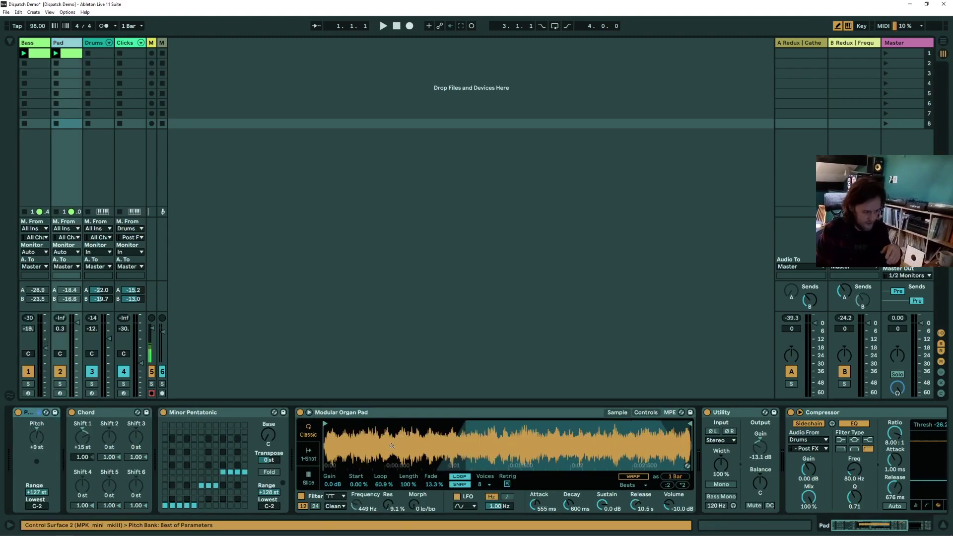
click(94, 43)
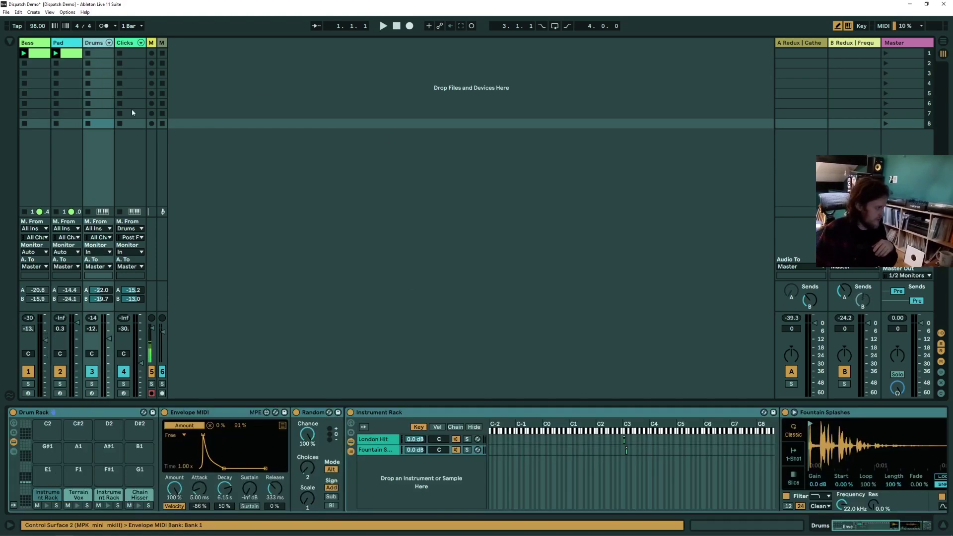
click(130, 43)
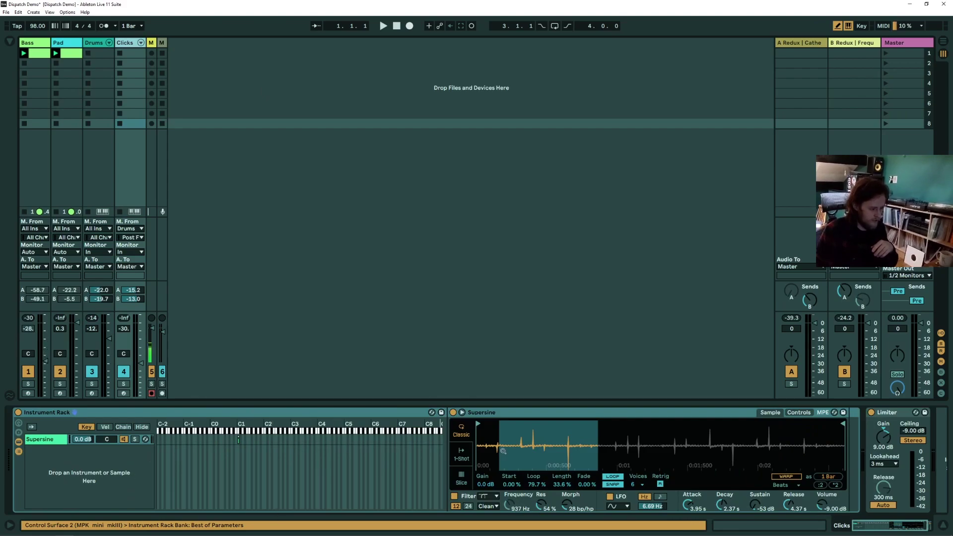
click(151, 44)
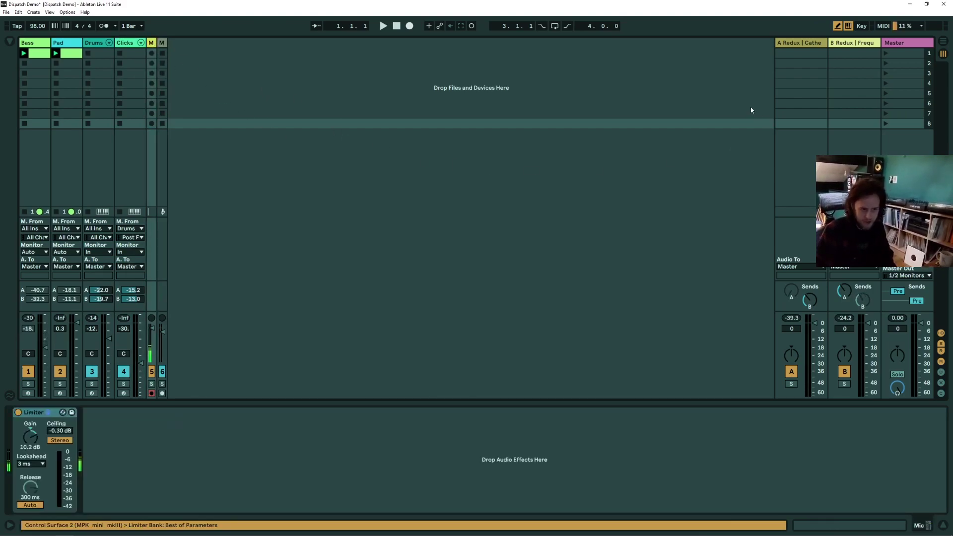
Step: Check return tracks A and B, then start playback with the Bass devices showing
click(801, 45)
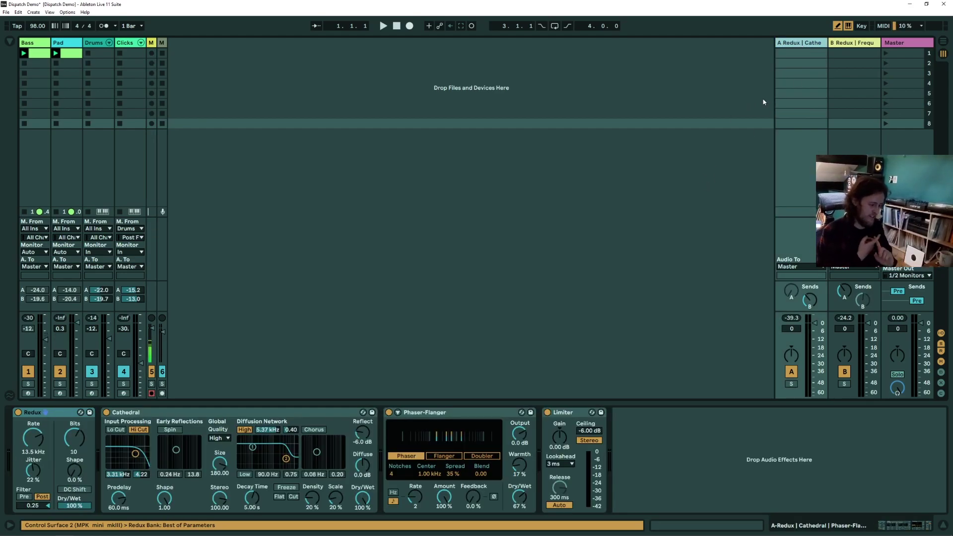
key(Right)
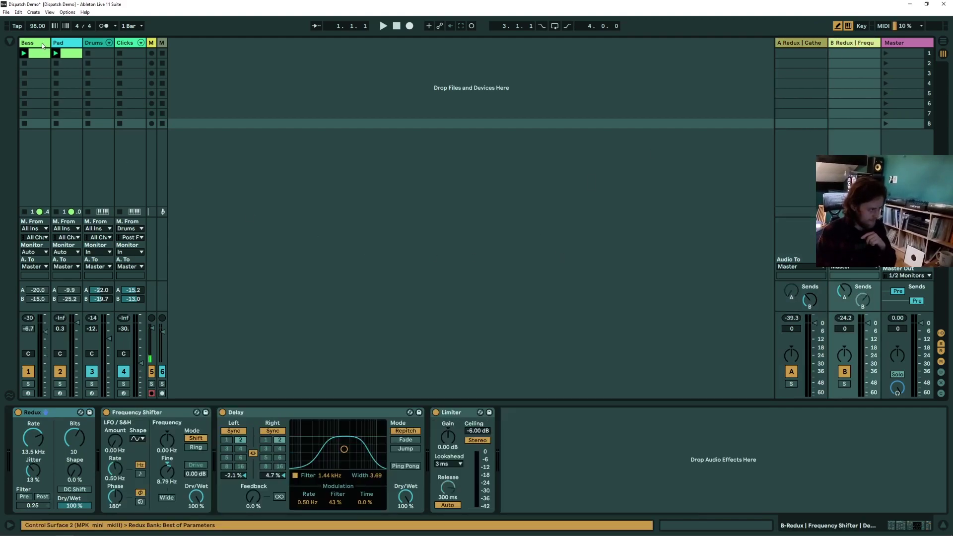
click(42, 46)
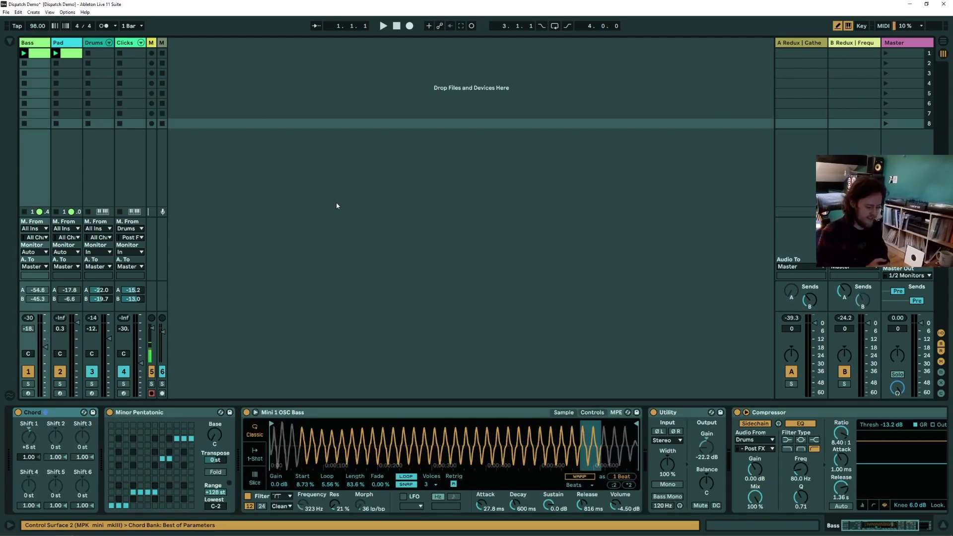
key(space)
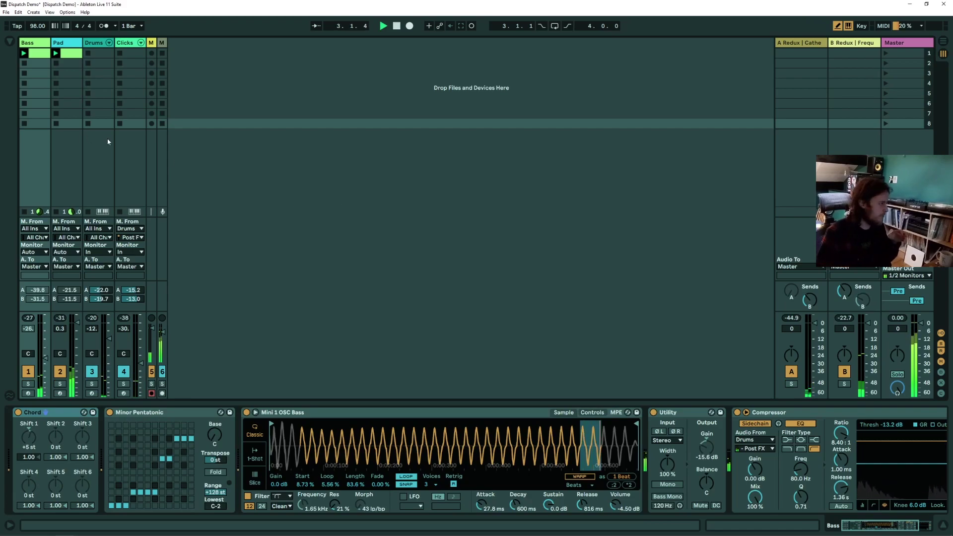
Step: View the Pad, then Bass clip notes, turn Draw mode off, and hide the clip detail
double_click(44, 55)
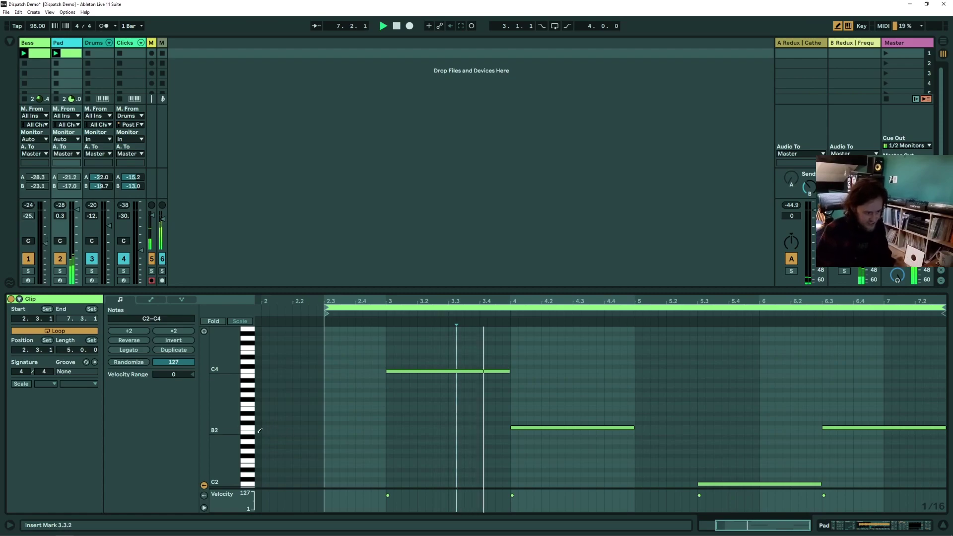
key(Left)
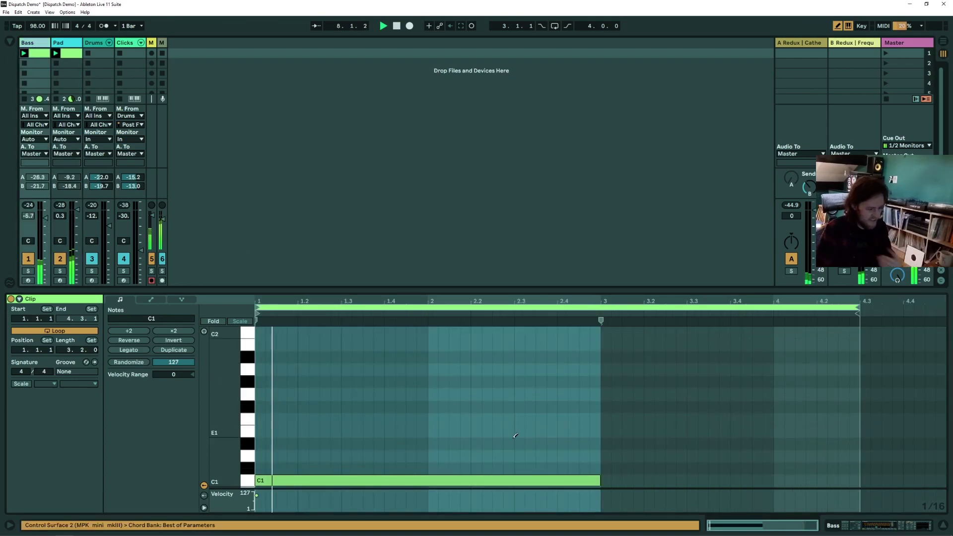
key(ctrl+a)
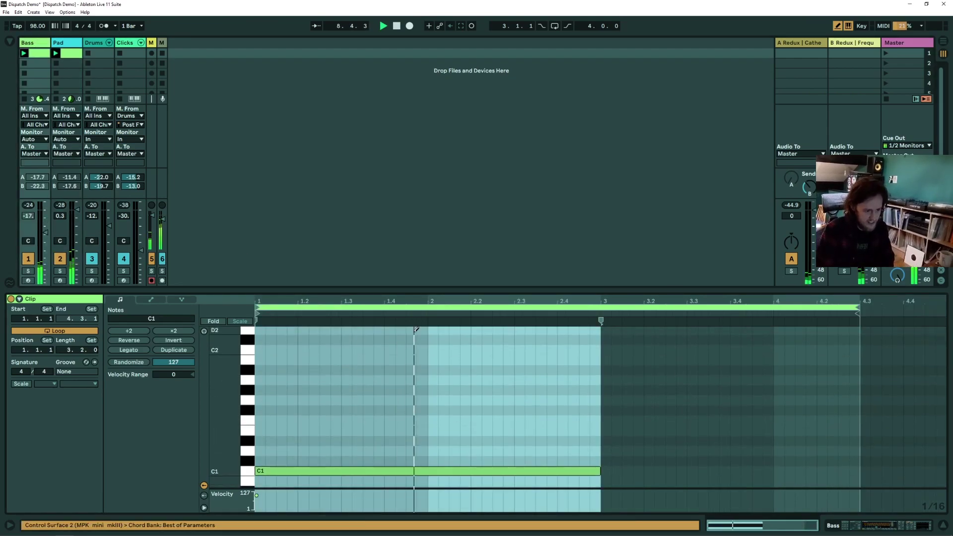
key(b)
click(536, 422)
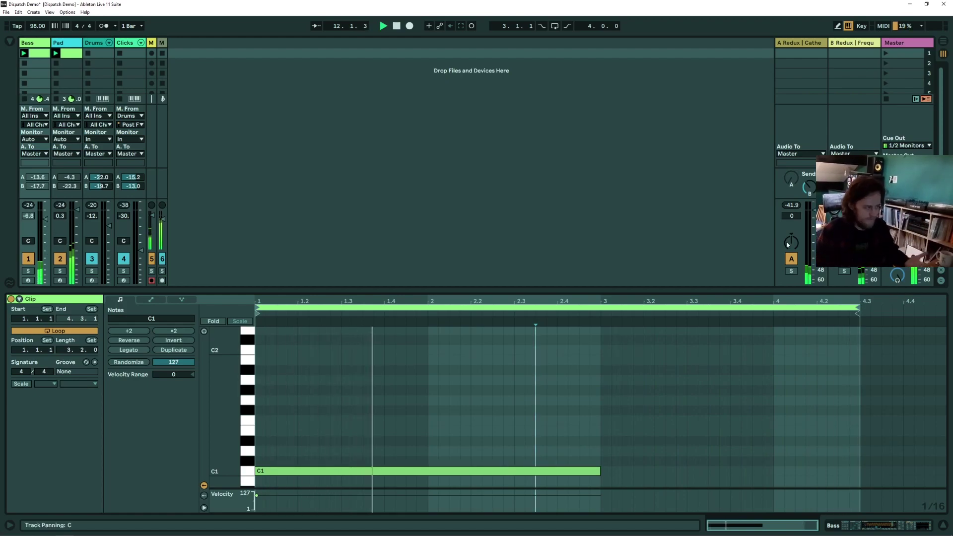
key(ctrl+alt+l)
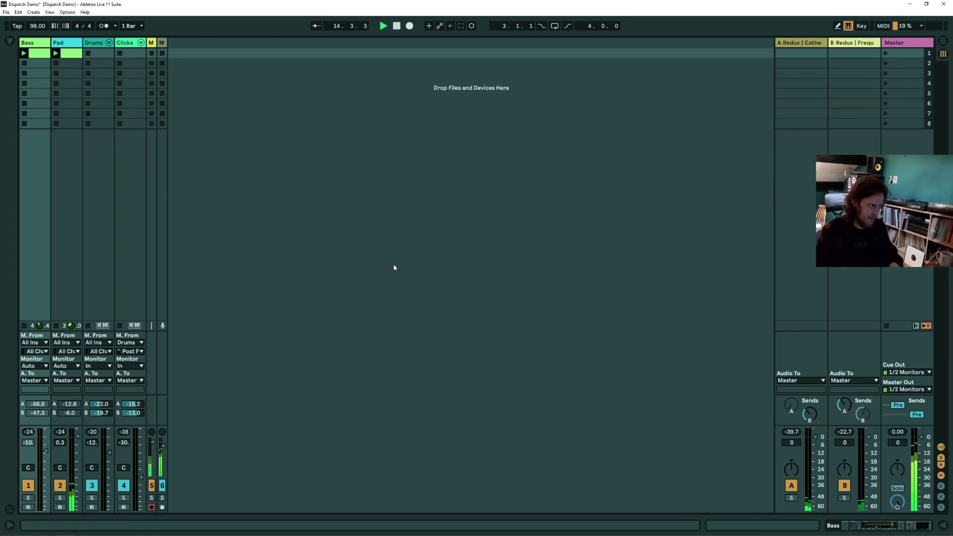
Step: Open the Master track's Dispatch, preview its compact target table, then reopen the Matrix window
double_click(908, 43)
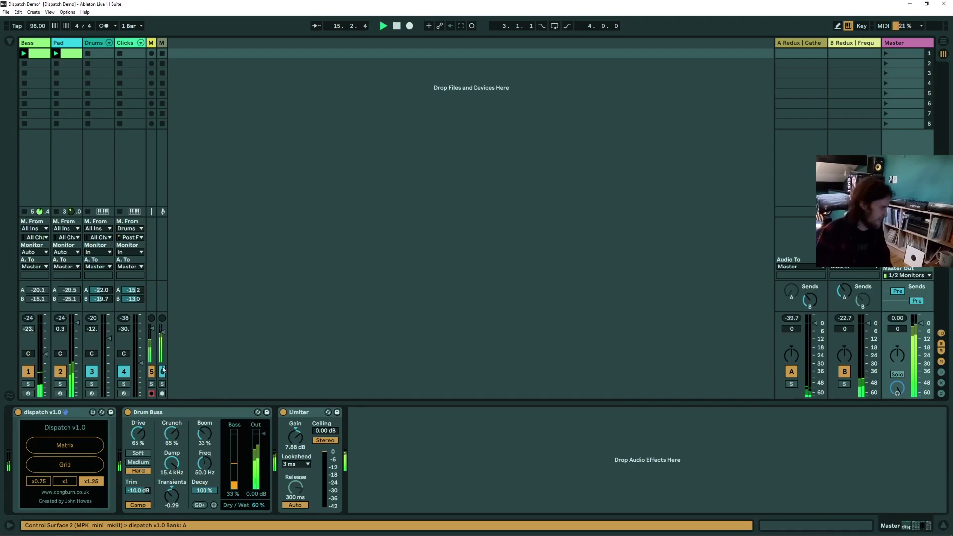
click(65, 446)
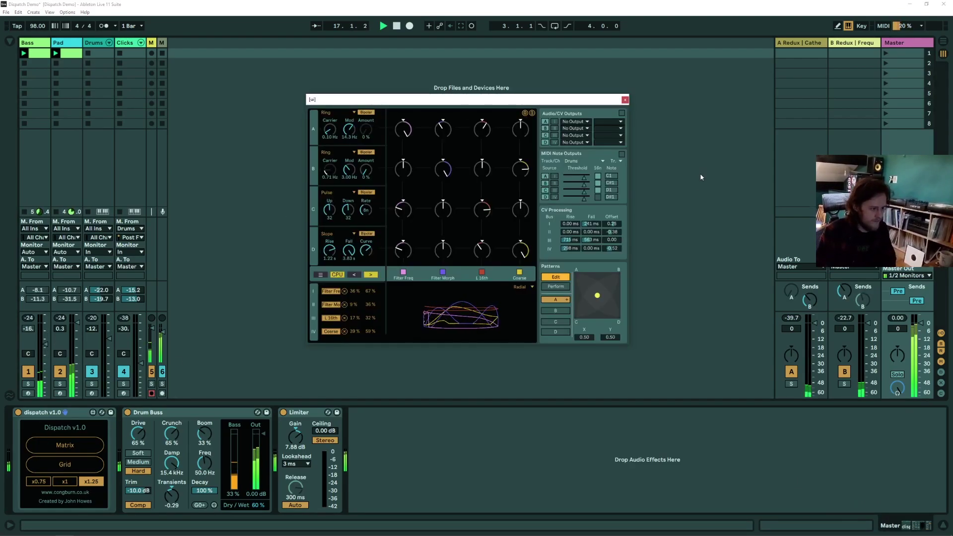
click(625, 100)
click(98, 461)
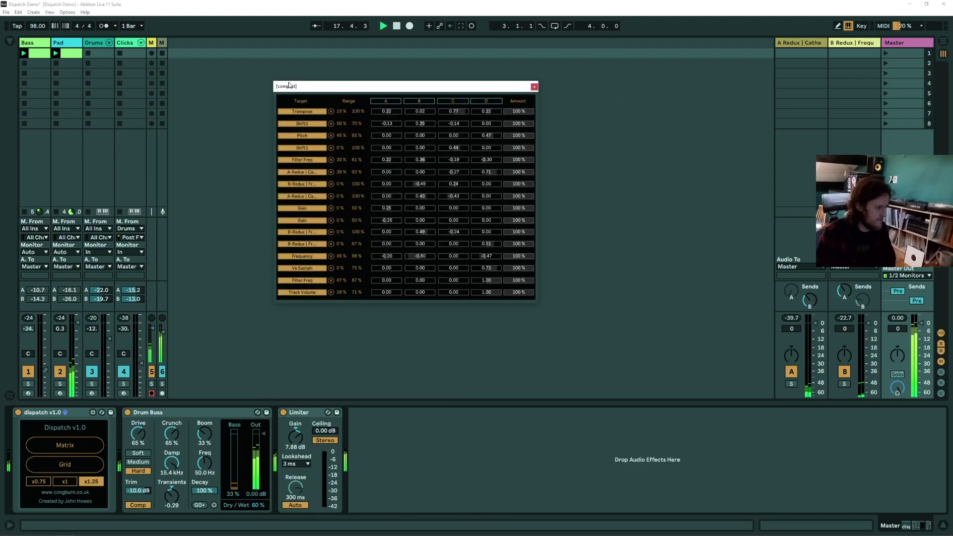
click(534, 87)
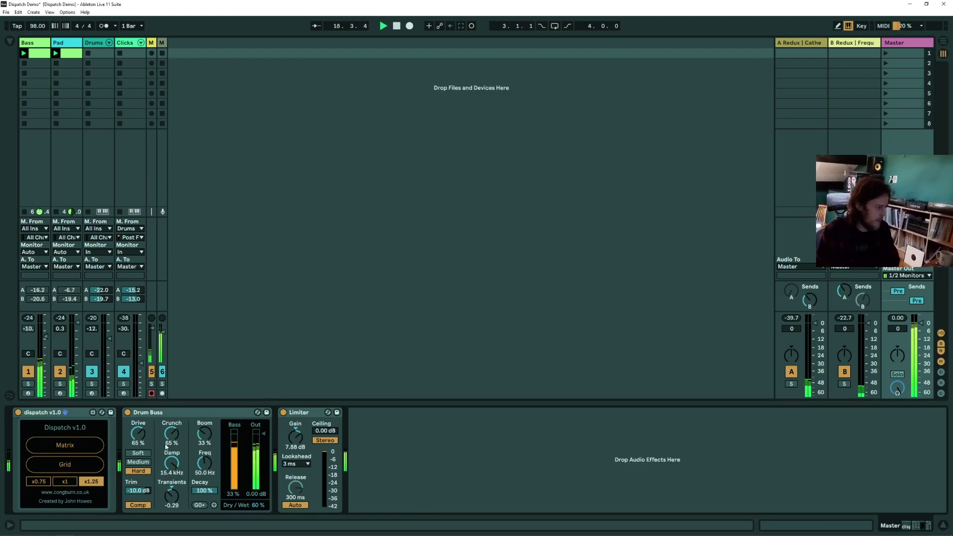
click(65, 445)
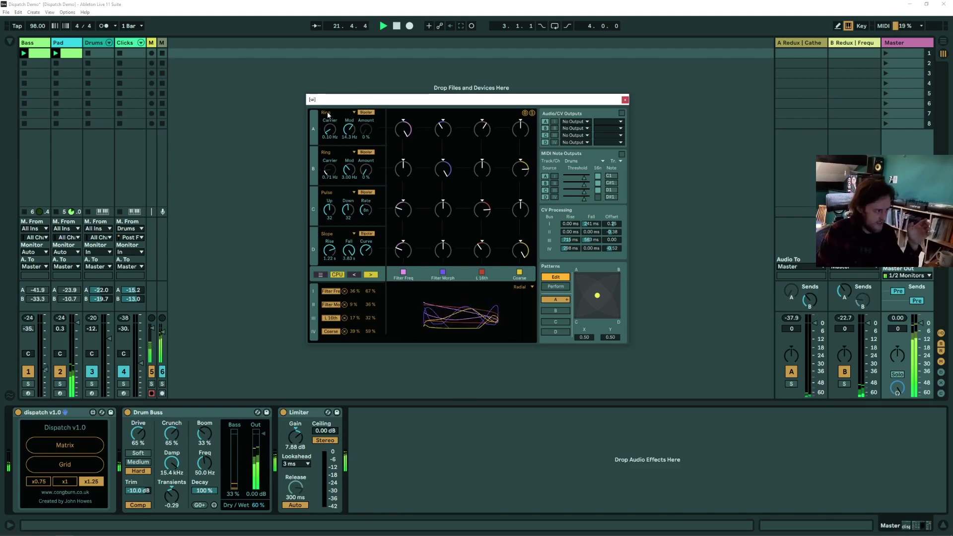
Step: Check row A's modulator type list twice, keeping Ring, then show the Drums track's devices
click(345, 112)
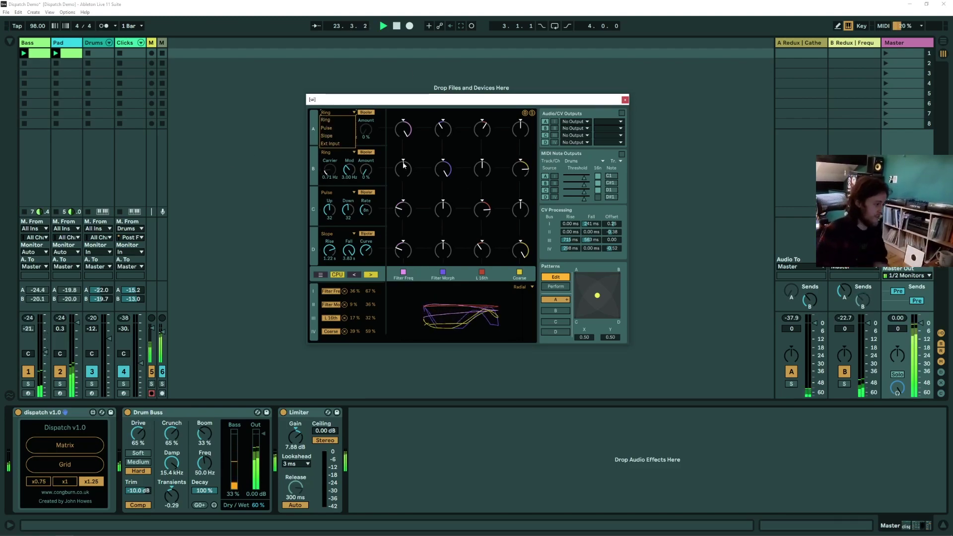
click(427, 151)
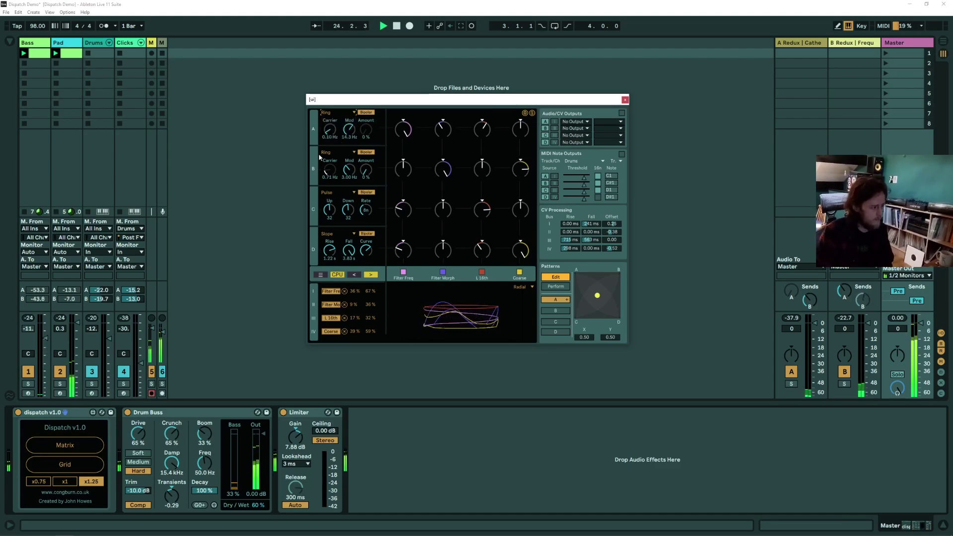
click(340, 113)
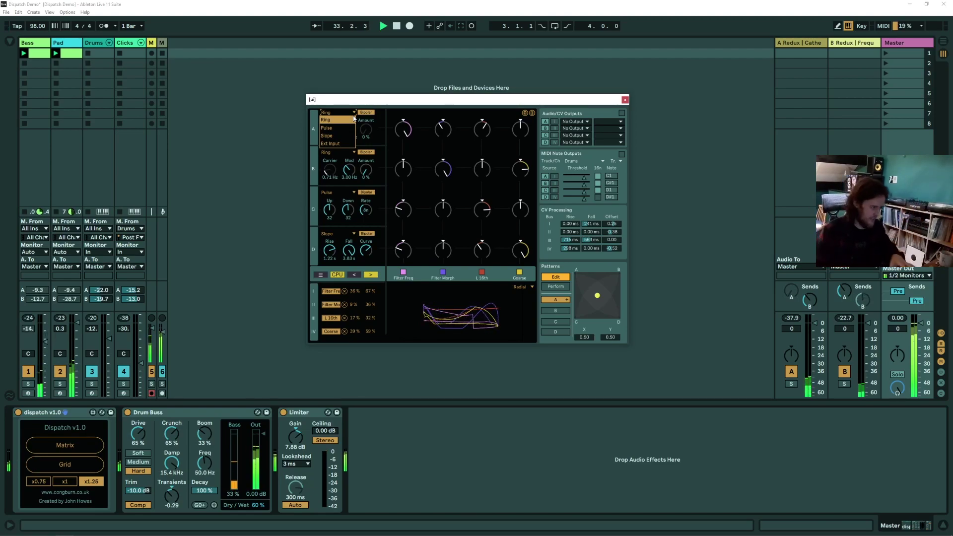
click(397, 119)
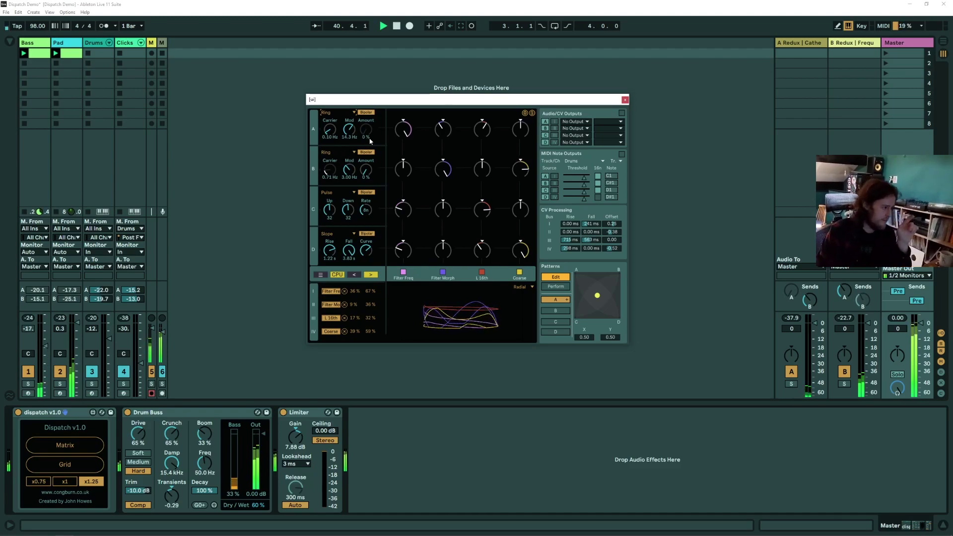
click(224, 150)
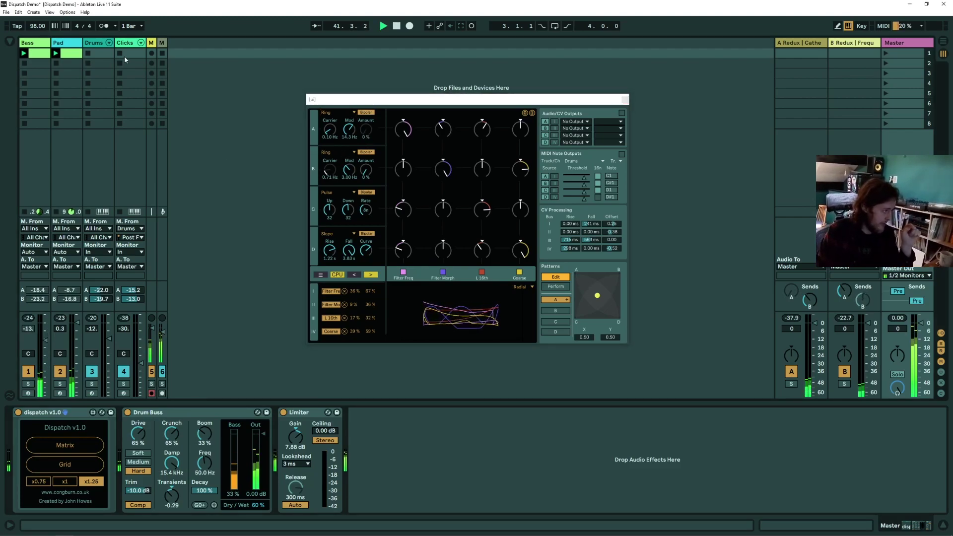
click(99, 44)
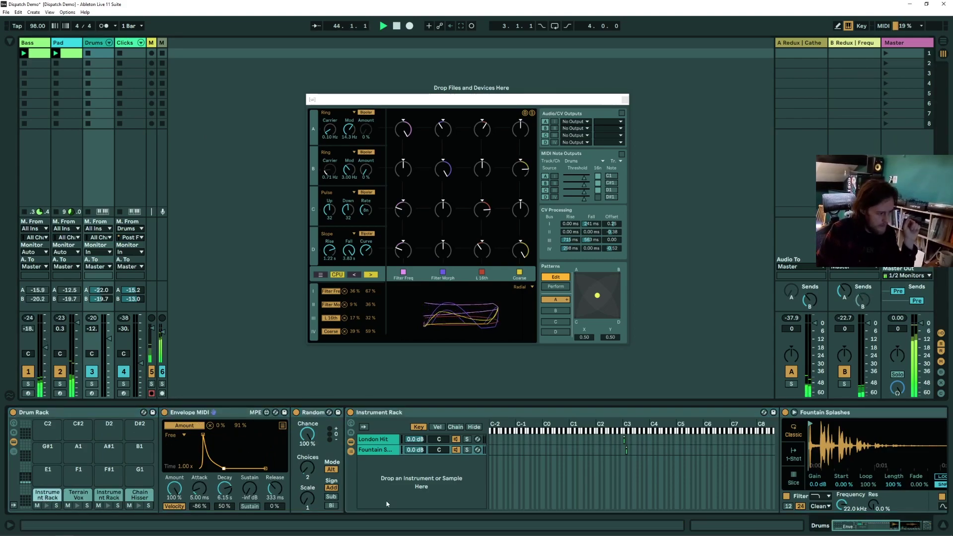
click(202, 433)
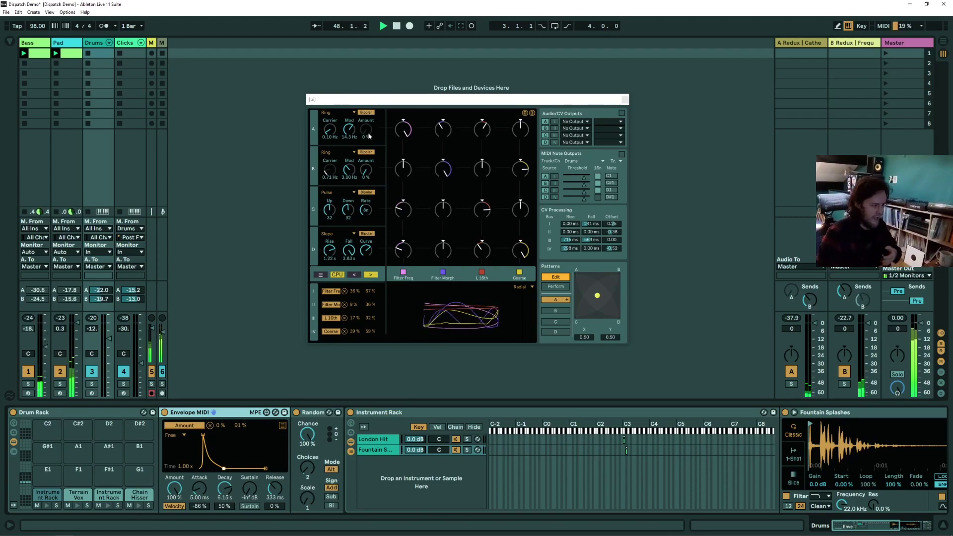
click(144, 474)
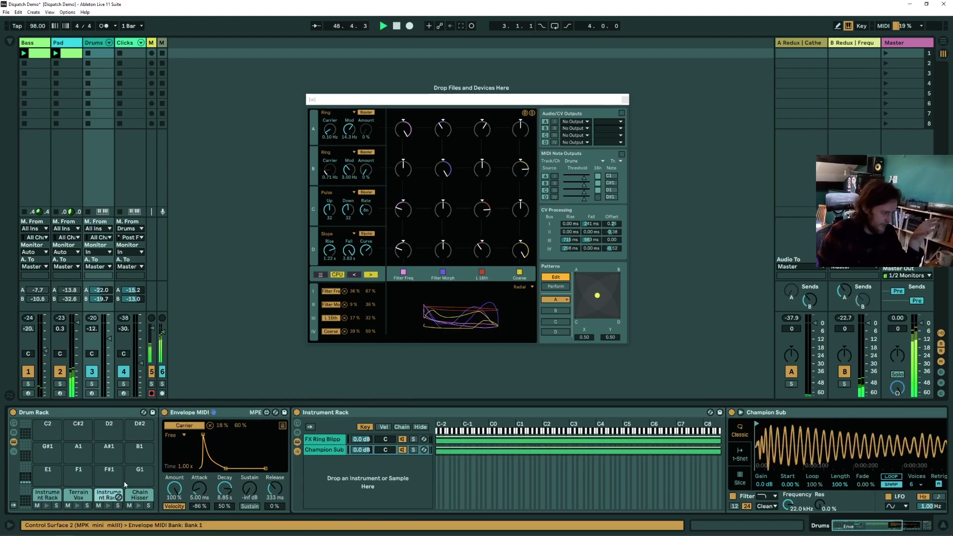
click(239, 417)
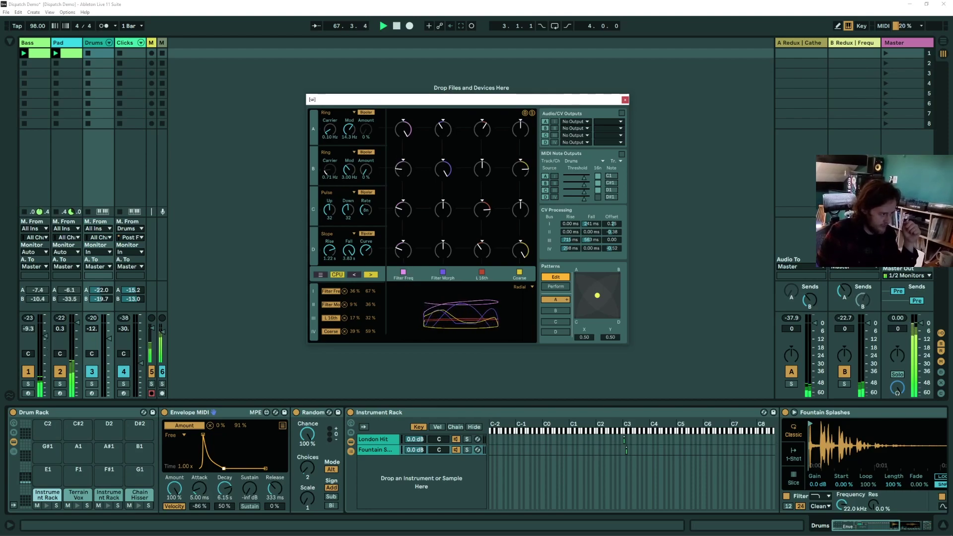
Step: Zero Pulse's Filter Freq amount, add positive Slope amount to Filter Morph, and enable CPU
drag(400, 215, 399, 209)
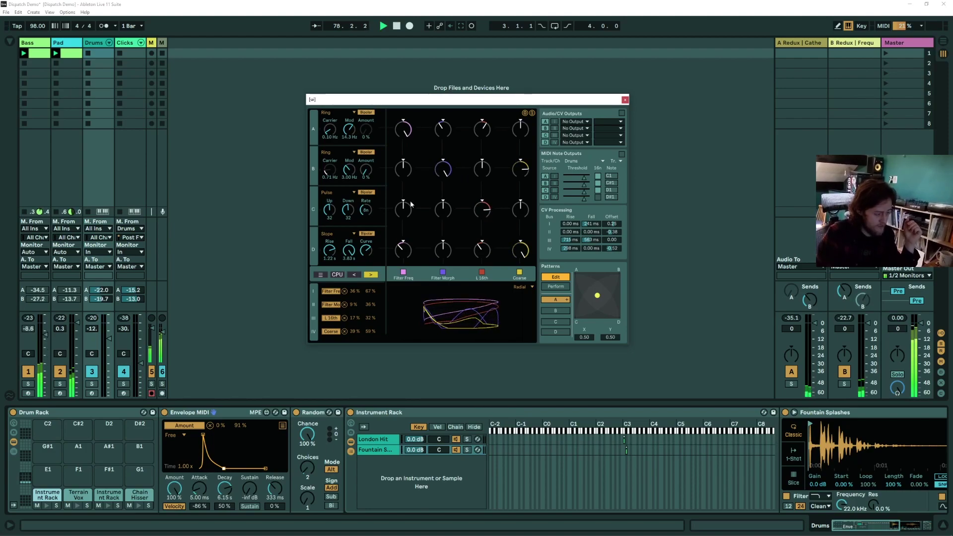
mouse_move(443, 250)
mouse_down()
mouse_move(443, 233)
mouse_move(457, 251)
mouse_move(445, 271)
mouse_move(446, 247)
mouse_up()
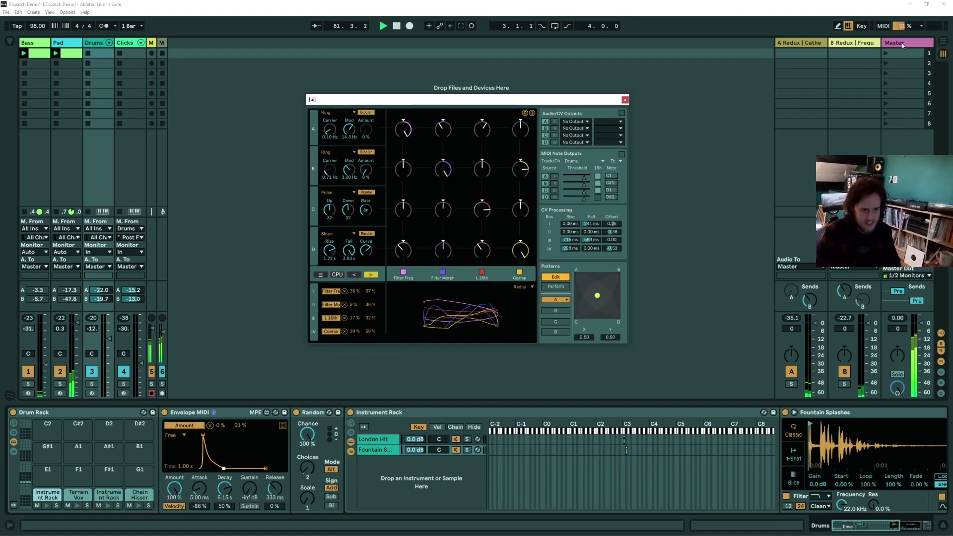
click(336, 275)
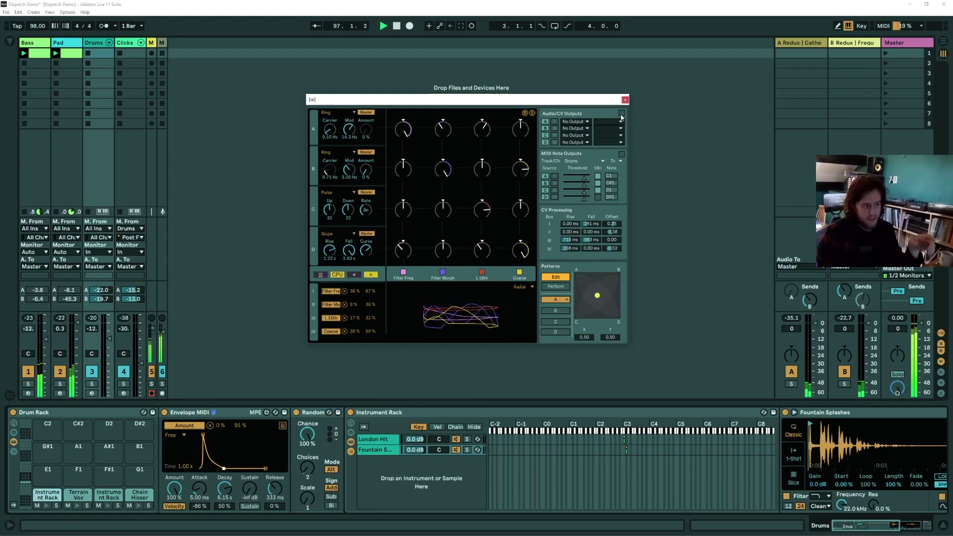
Step: Route bus A's Audio/CV output to Ext. Out on channels 1/2 Monitors
click(575, 122)
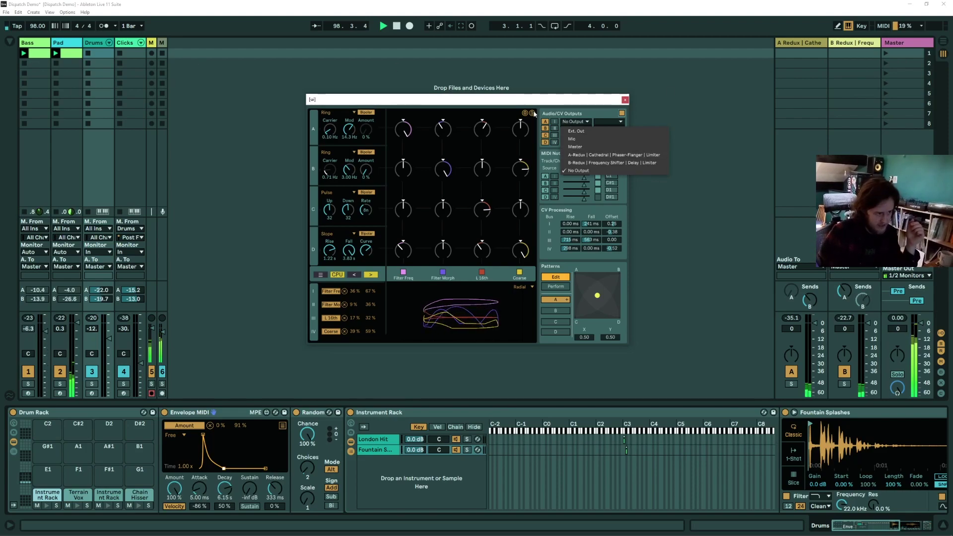
click(576, 131)
click(609, 122)
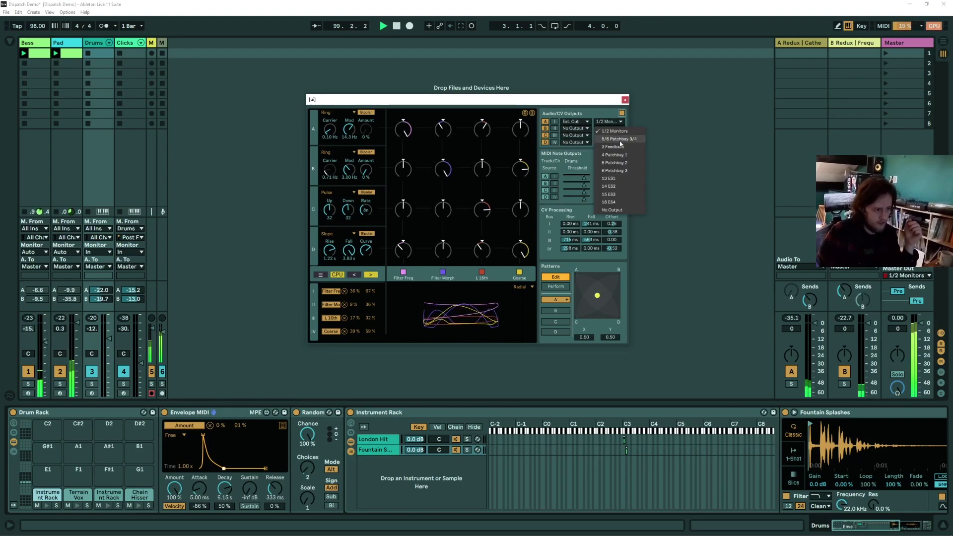
click(615, 195)
click(576, 121)
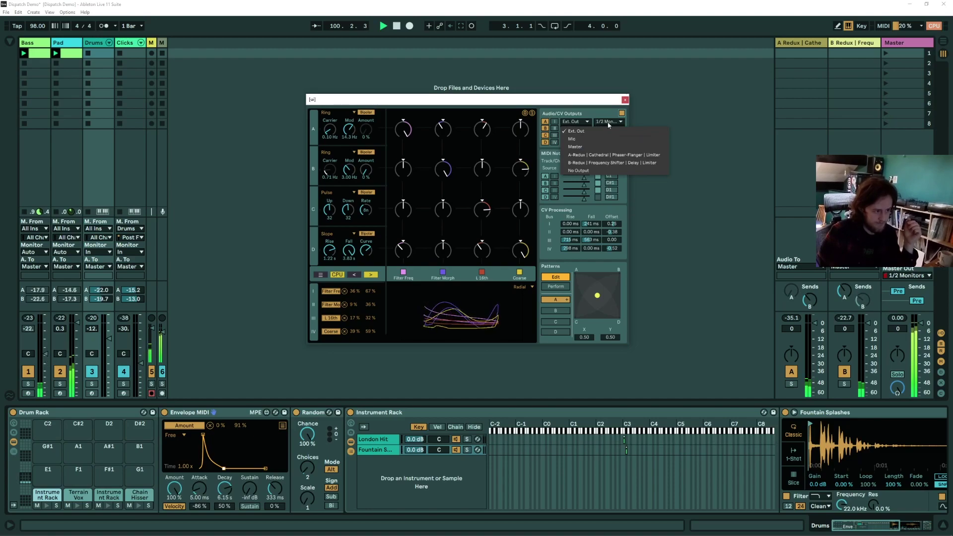
click(589, 123)
click(588, 123)
click(588, 123)
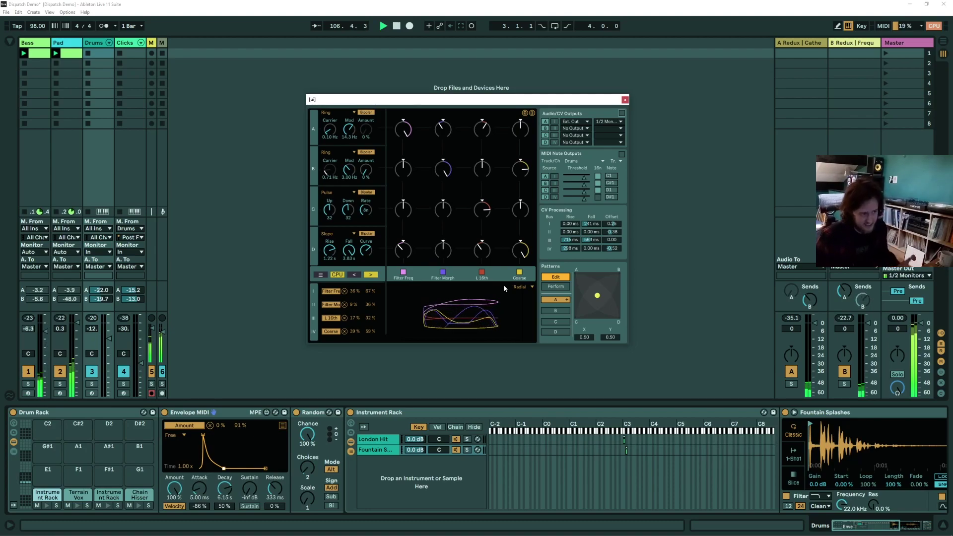
click(652, 237)
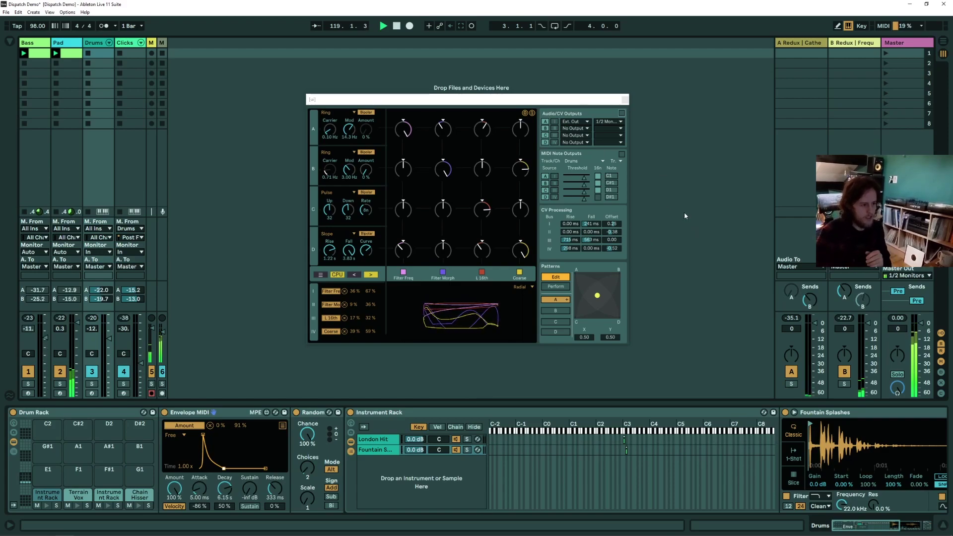
Step: Enable Dispatch's MIDI Note Outputs so buses A–D trigger notes on Drums
click(621, 154)
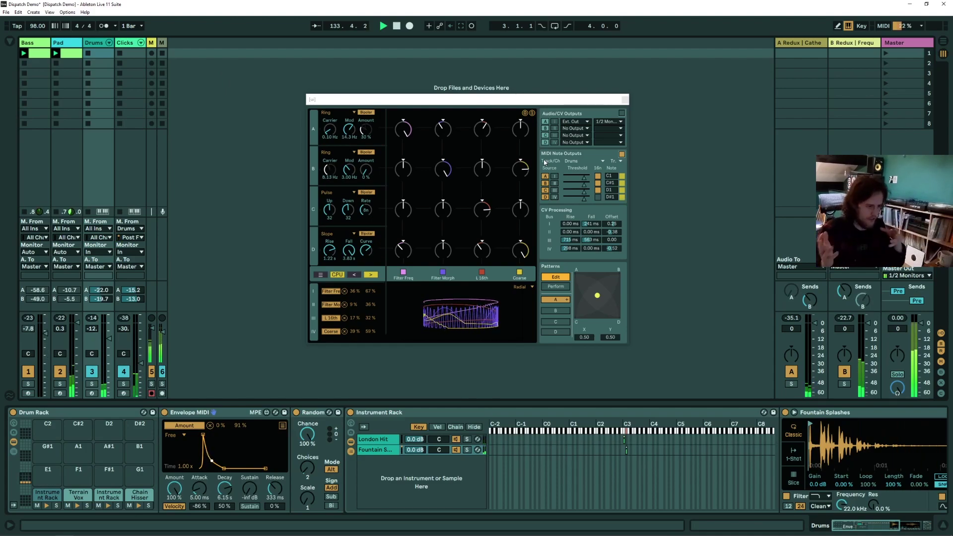
click(577, 163)
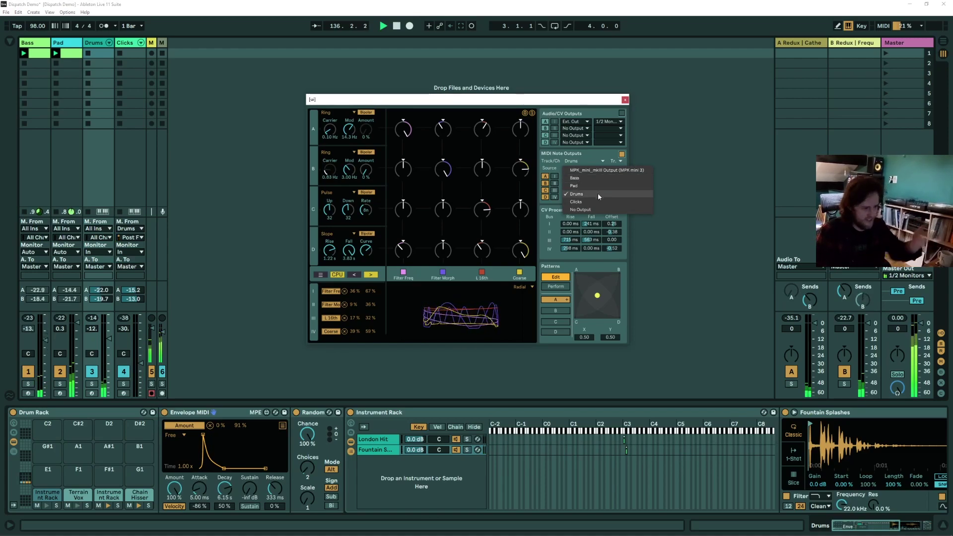
click(578, 194)
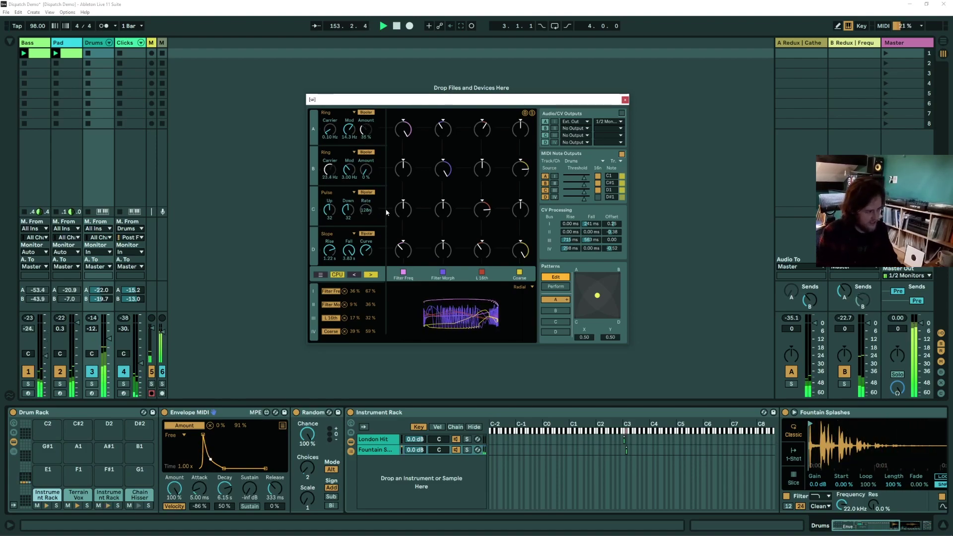
Step: Set the Pulse Rate to 16n and ring modulator B's Mod frequency to 3.00 Hz
click(334, 219)
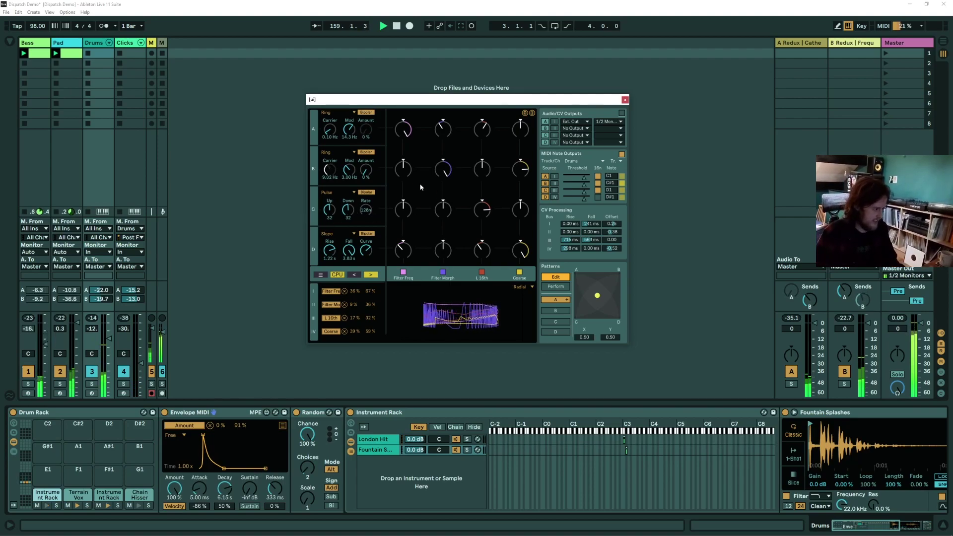
drag(371, 208, 371, 195)
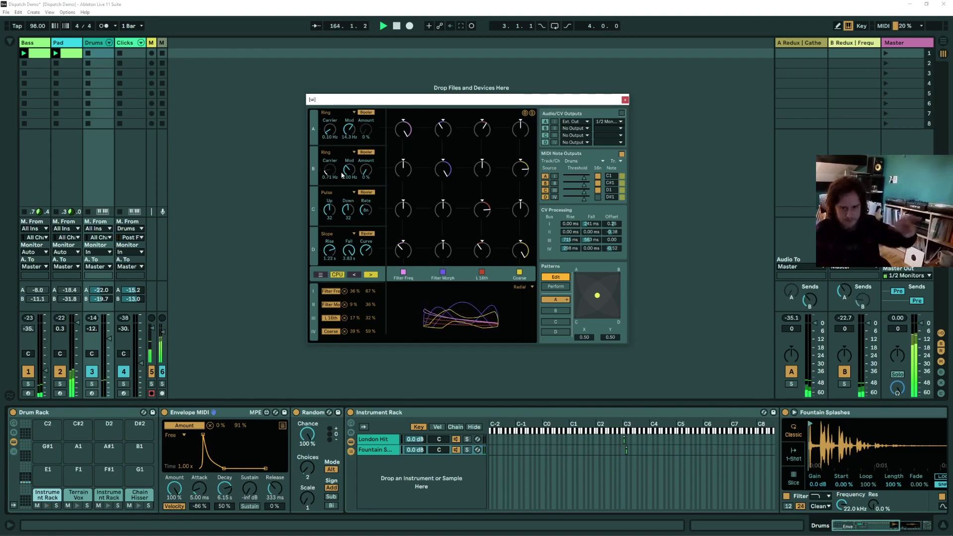
drag(342, 175, 343, 164)
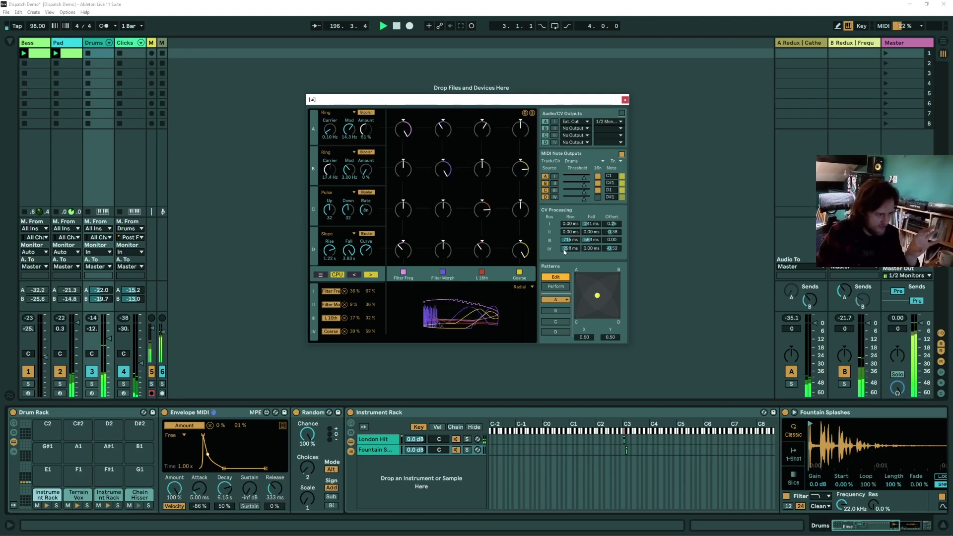
Step: Toggle the outputs/patterns panel and compact width repeatedly, ending with the panel hidden
click(368, 277)
click(368, 276)
click(366, 276)
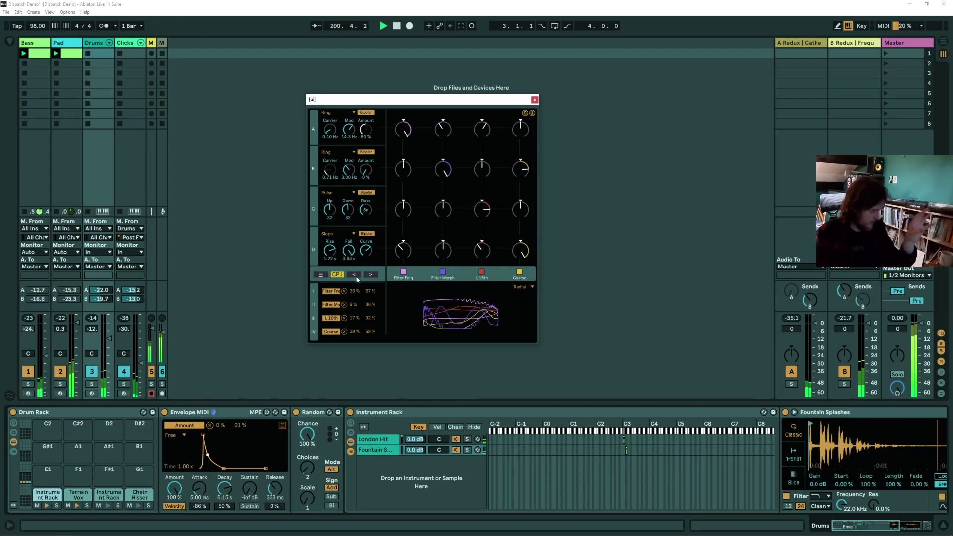
click(359, 277)
click(368, 276)
click(365, 278)
click(367, 276)
click(366, 276)
click(358, 277)
click(370, 278)
click(371, 275)
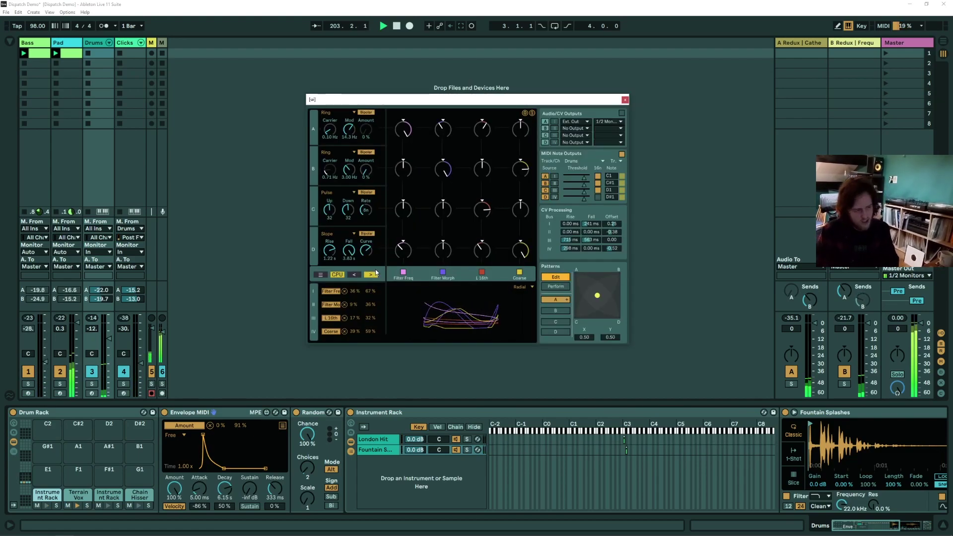
click(370, 276)
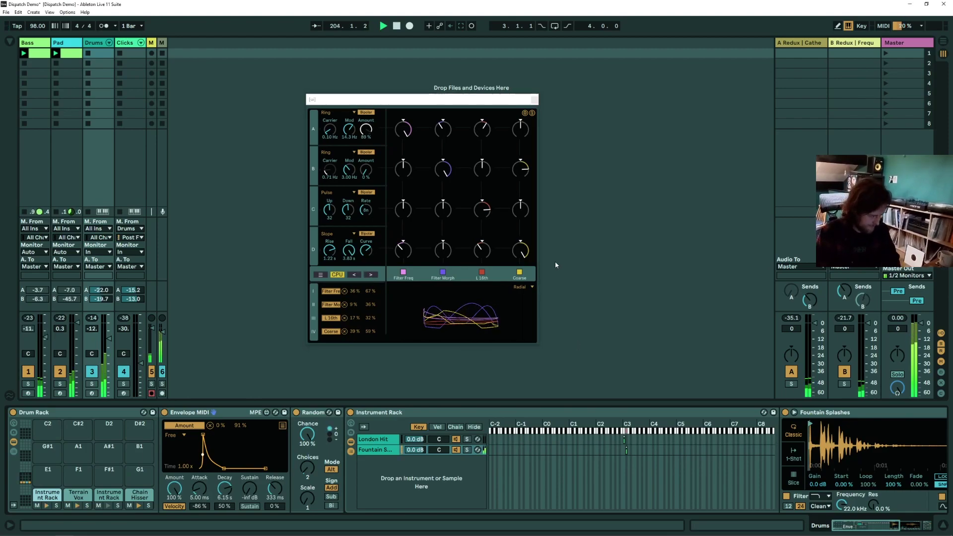
Step: Close the matrix window, show the Master track's chain, and open Dispatch's modulation grid lower-right
click(534, 100)
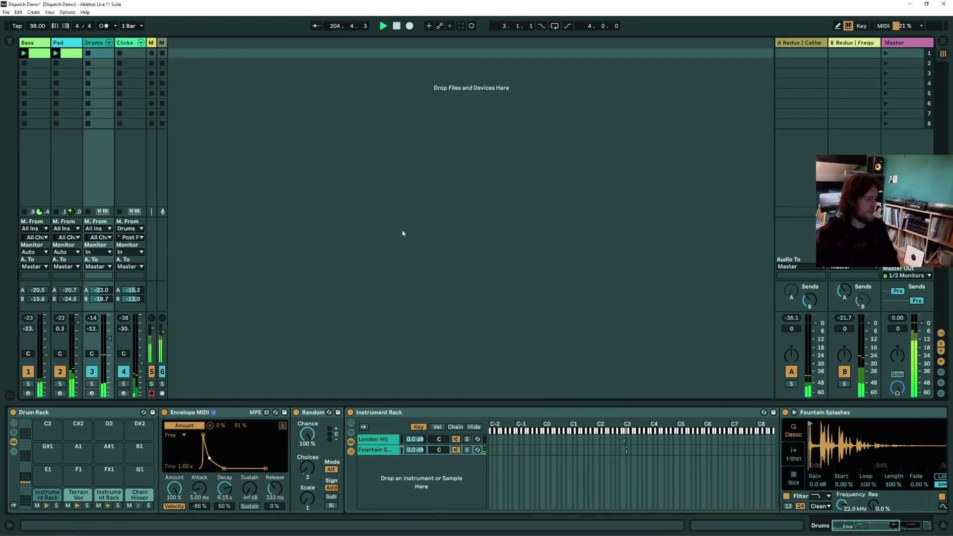
click(906, 42)
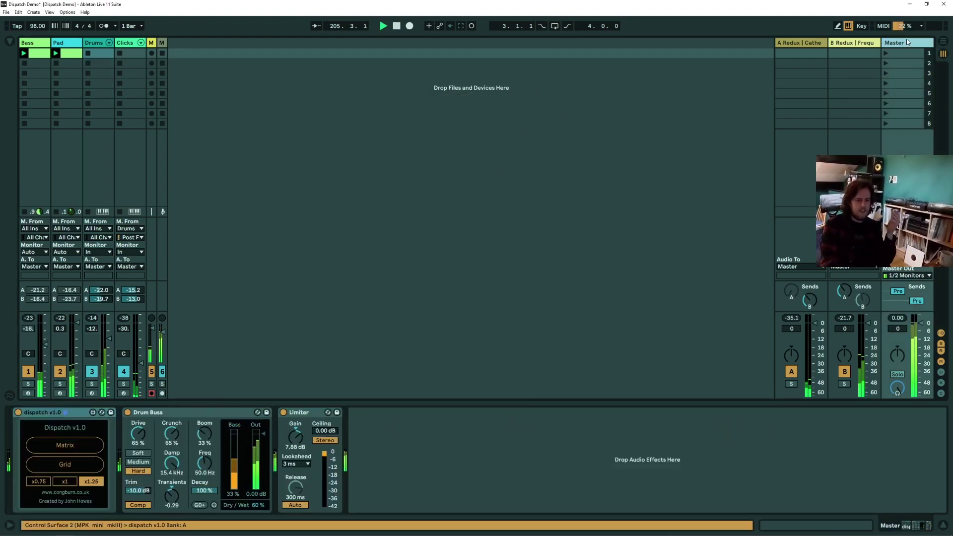
click(72, 470)
drag(382, 94, 452, 113)
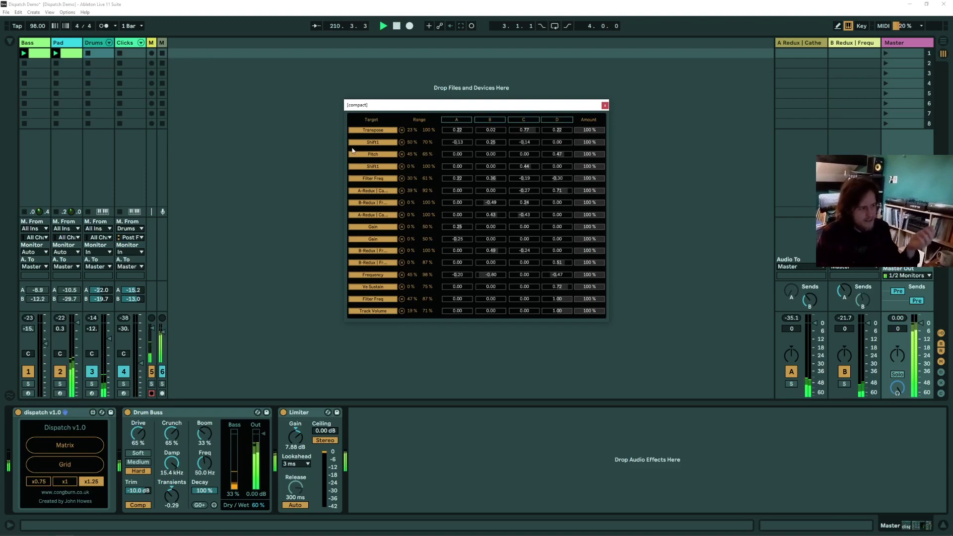
Step: Reopen the Dispatch matrix window at its compact size and move it further left
click(65, 446)
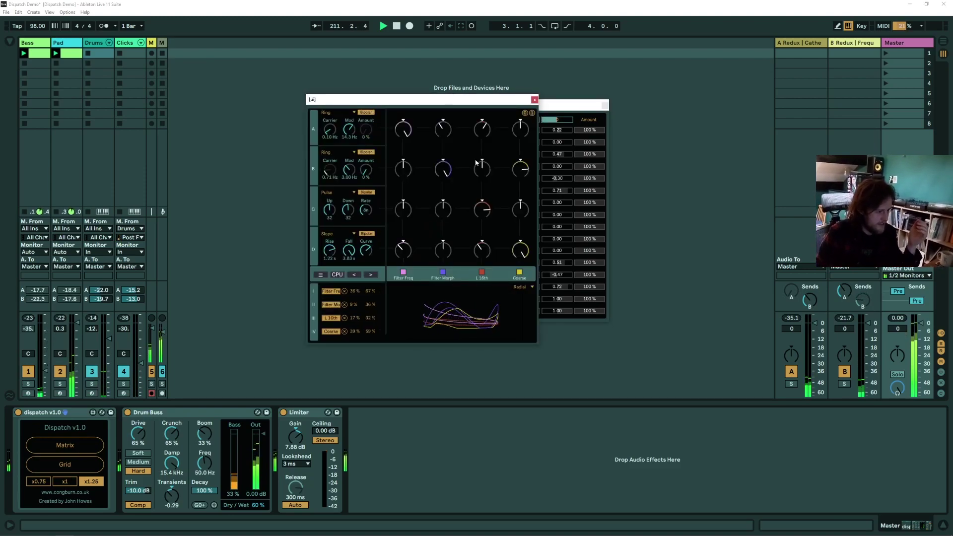
click(534, 99)
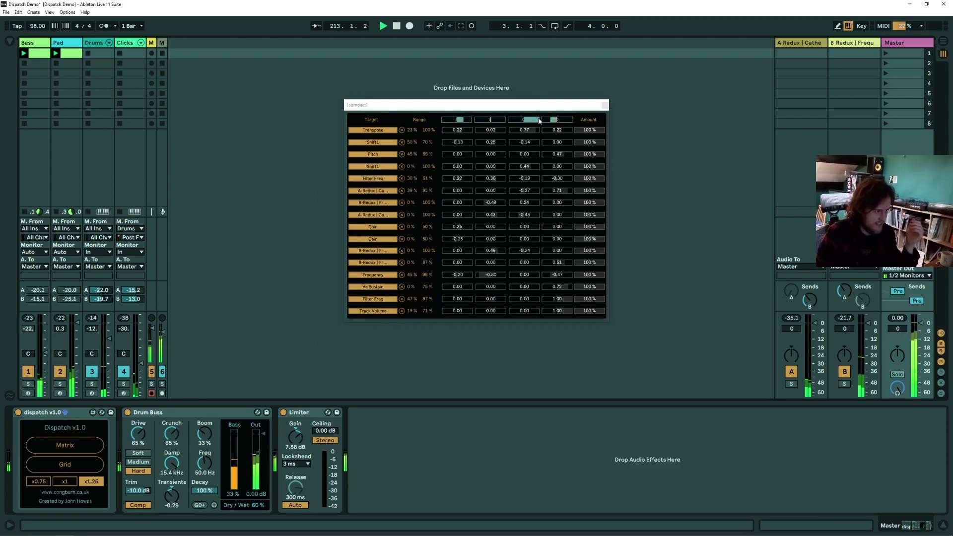
click(65, 445)
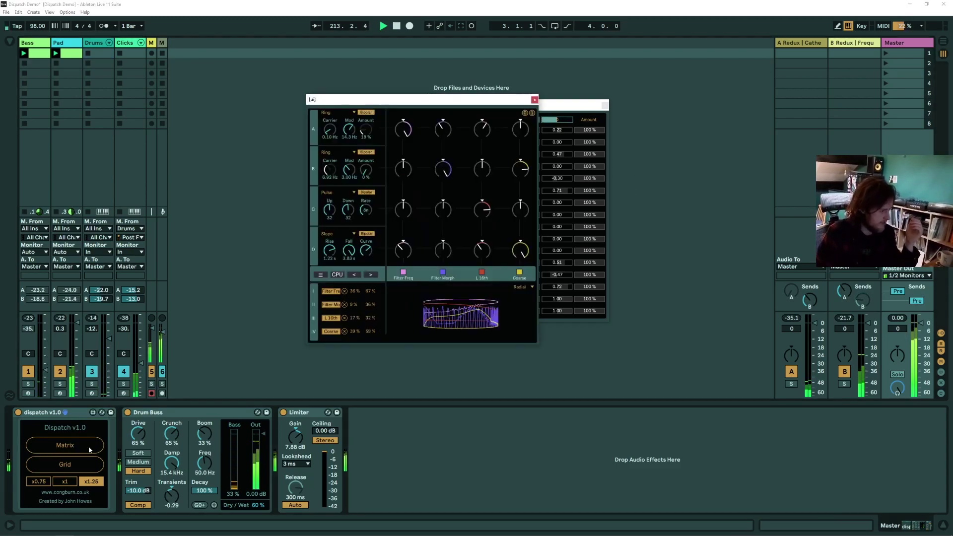
click(354, 279)
drag(350, 111, 300, 109)
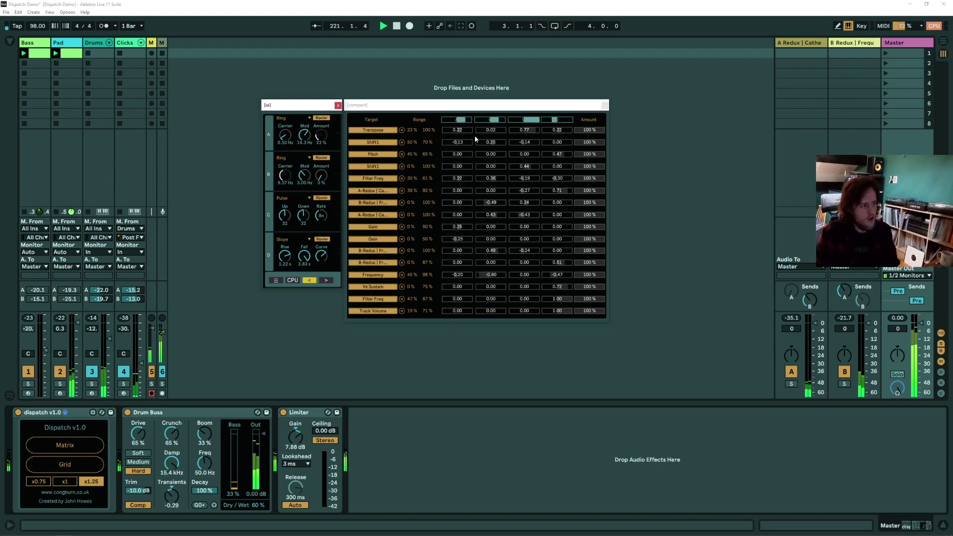
Step: Set the first Transpose amount to 0.60 and close the matrix window
mouse_move(470, 131)
mouse_down()
mouse_move(471, 144)
mouse_move(457, 120)
mouse_up()
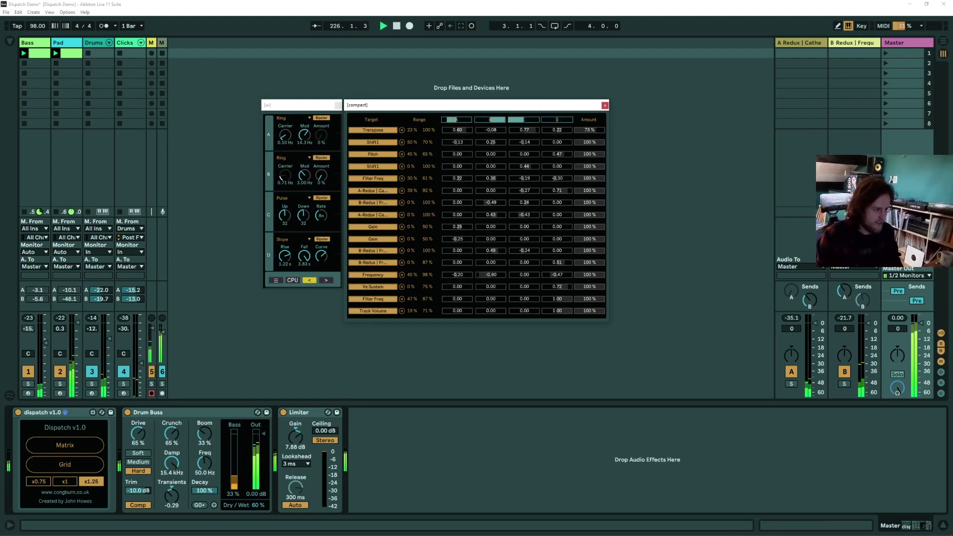
click(654, 411)
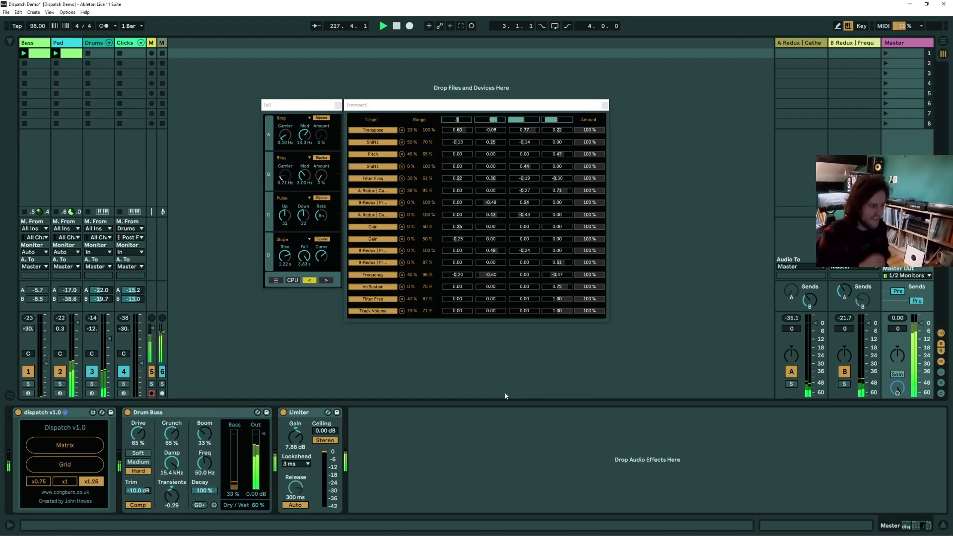
click(605, 106)
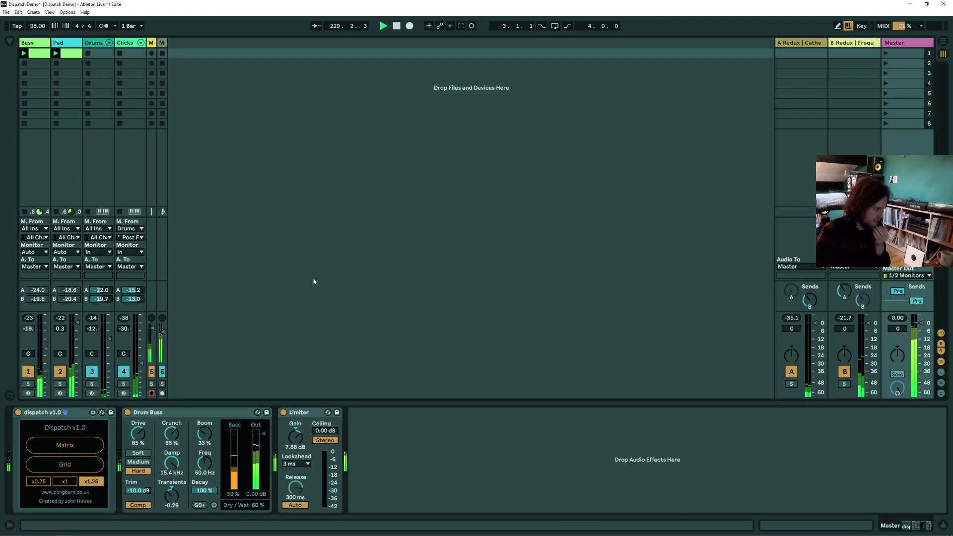
Step: Select the Bass track and reopen Dispatch's compact matrix and full modulator windows side by side
click(311, 279)
click(490, 106)
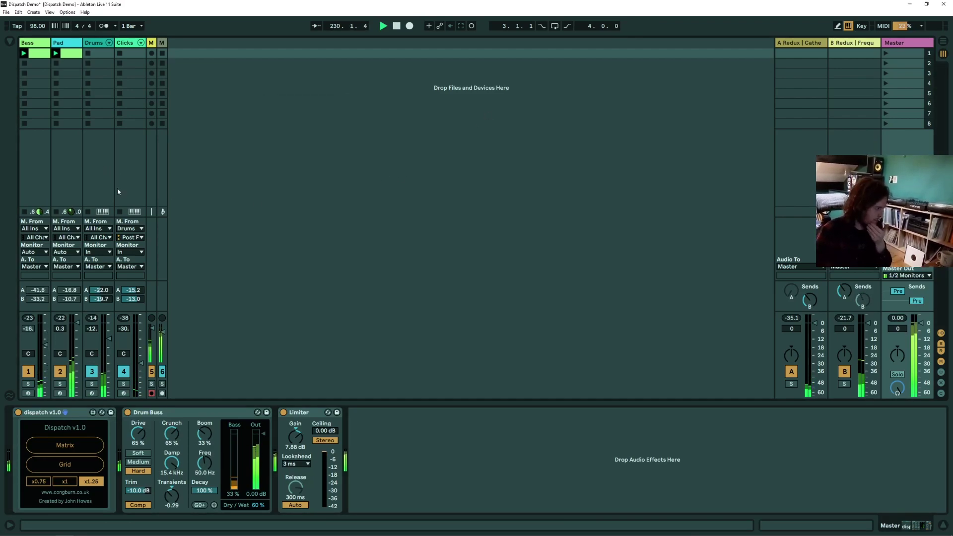
click(45, 41)
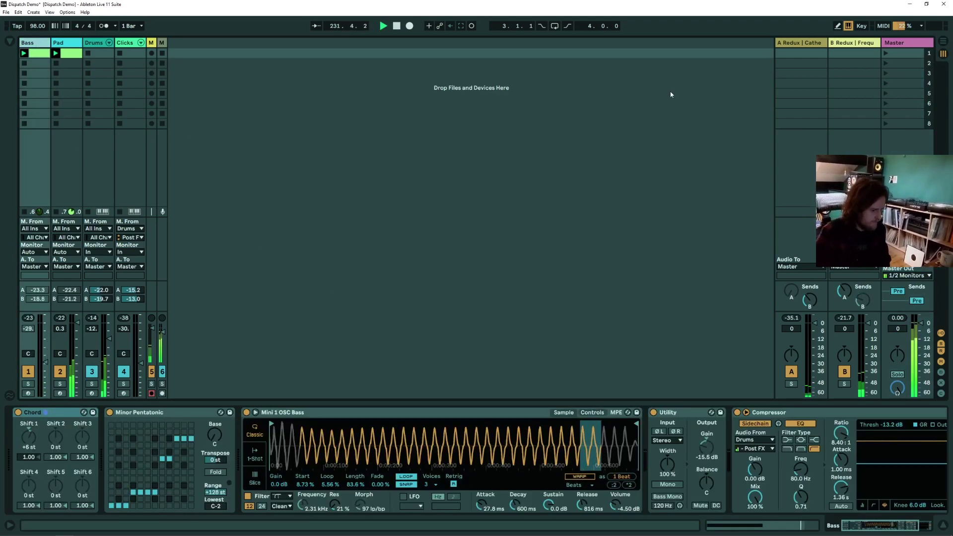
click(65, 445)
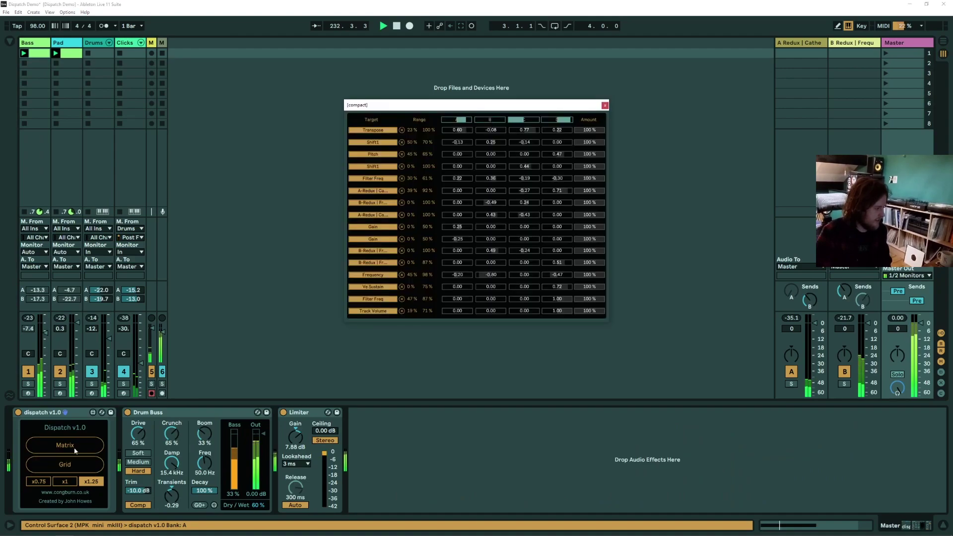
click(65, 464)
drag(352, 108, 668, 126)
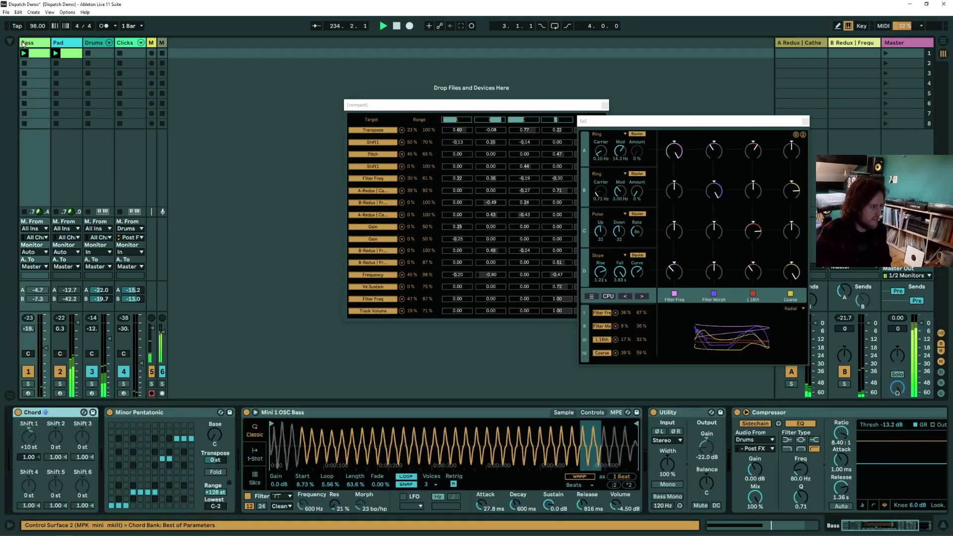
drag(472, 103, 386, 85)
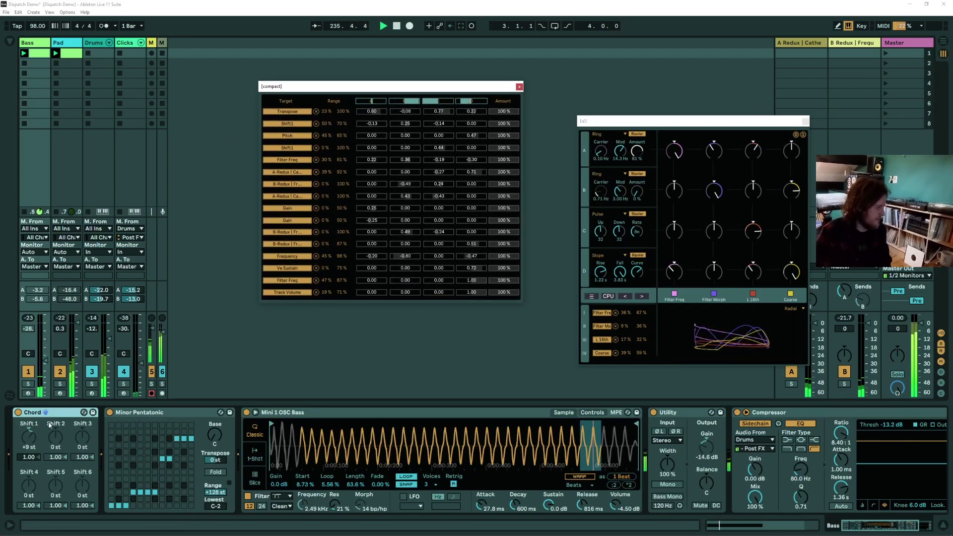
click(856, 530)
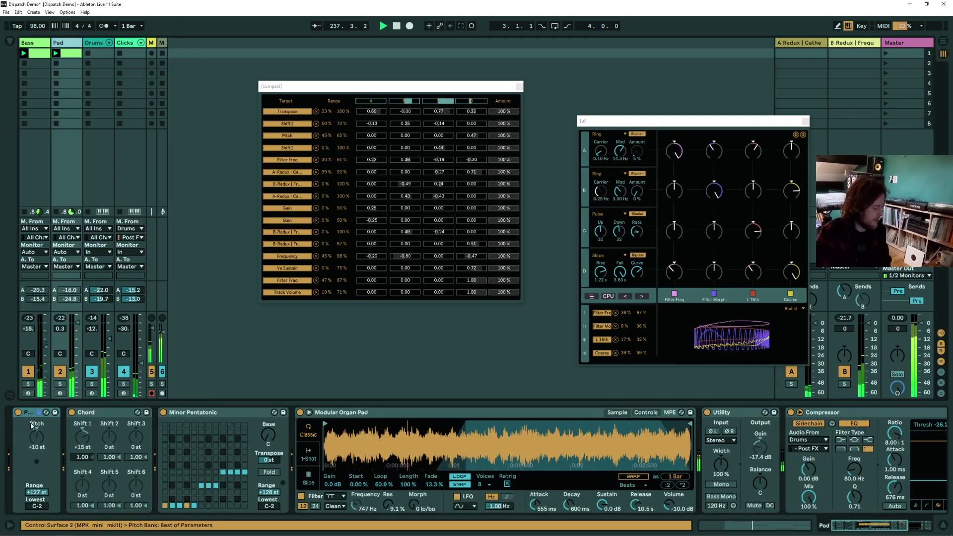
Step: Check the Pad clip's notes, restore the device chain, and set the Slope rise to 4.00 s
double_click(69, 52)
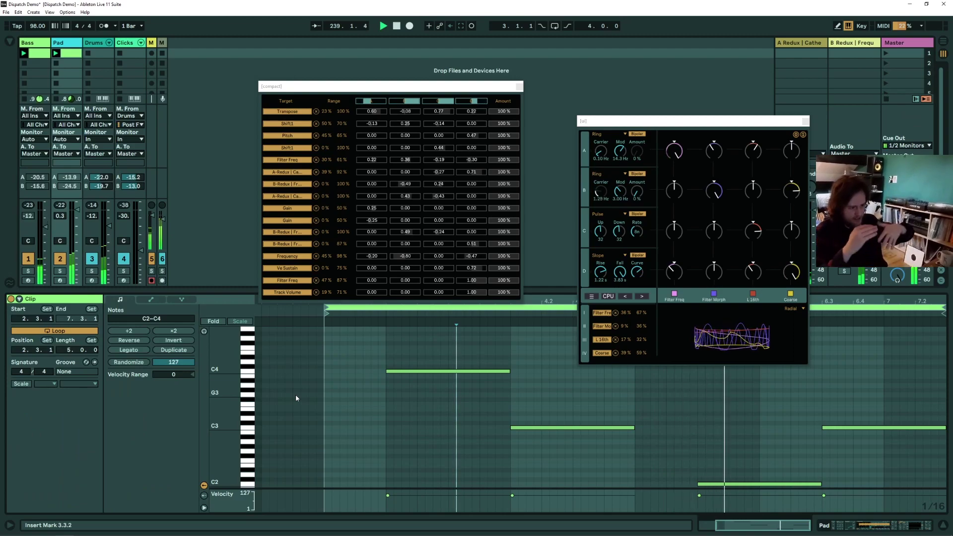
click(220, 293)
key(ctrl+alt+l)
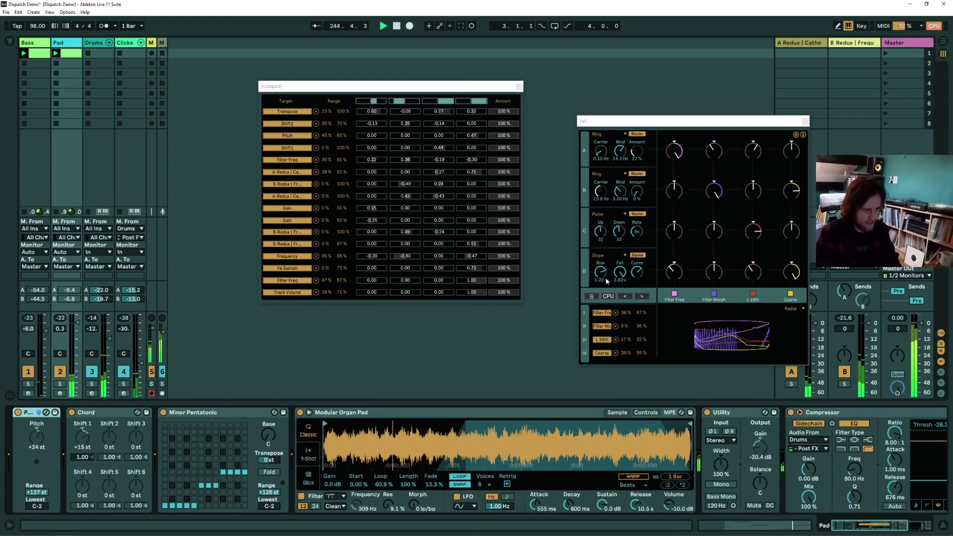
mouse_move(601, 272)
mouse_down()
mouse_move(626, 277)
mouse_move(601, 278)
mouse_up()
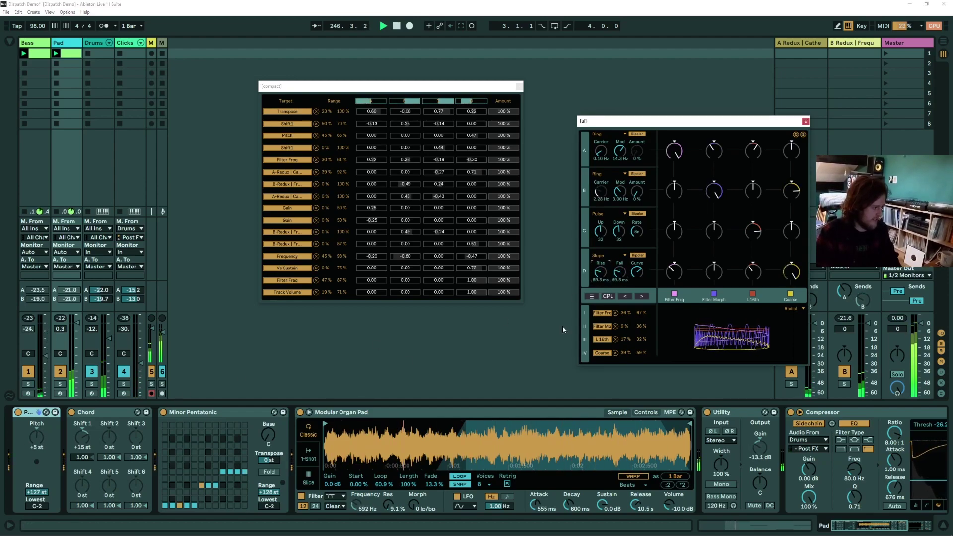
drag(601, 278, 517, 258)
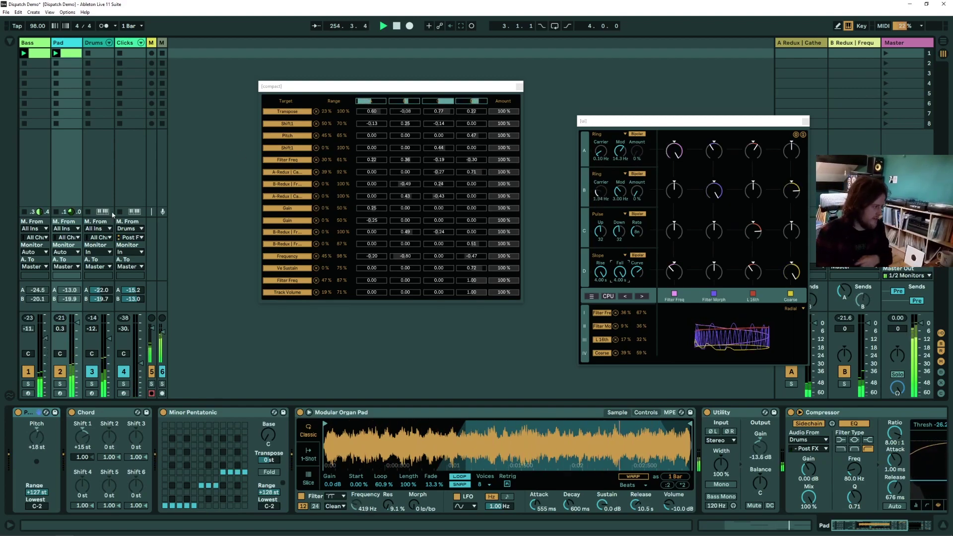
click(105, 411)
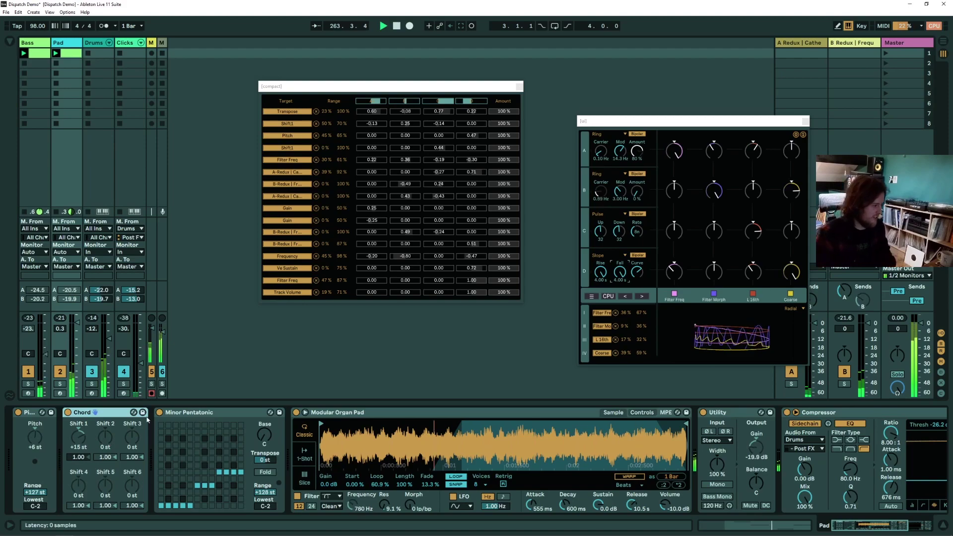
double_click(231, 416)
double_click(160, 451)
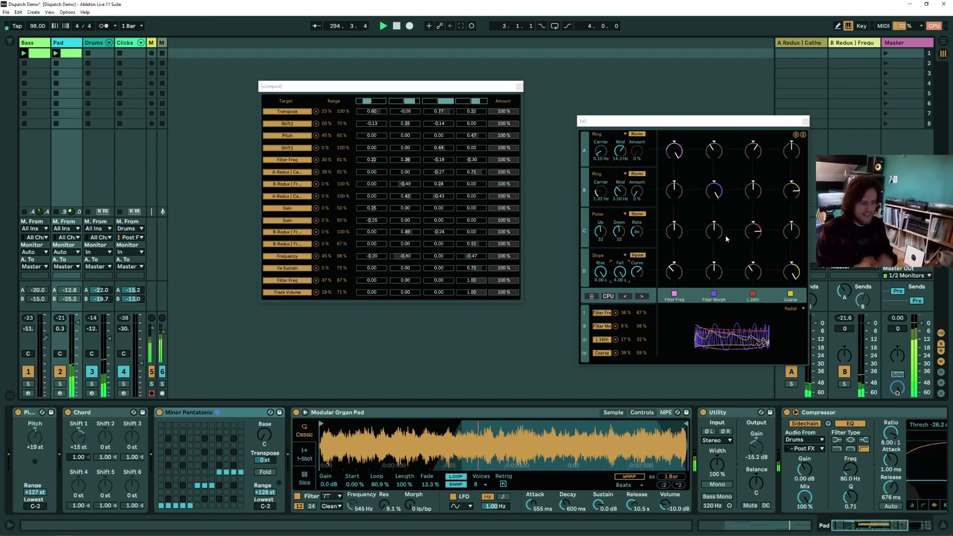
click(621, 134)
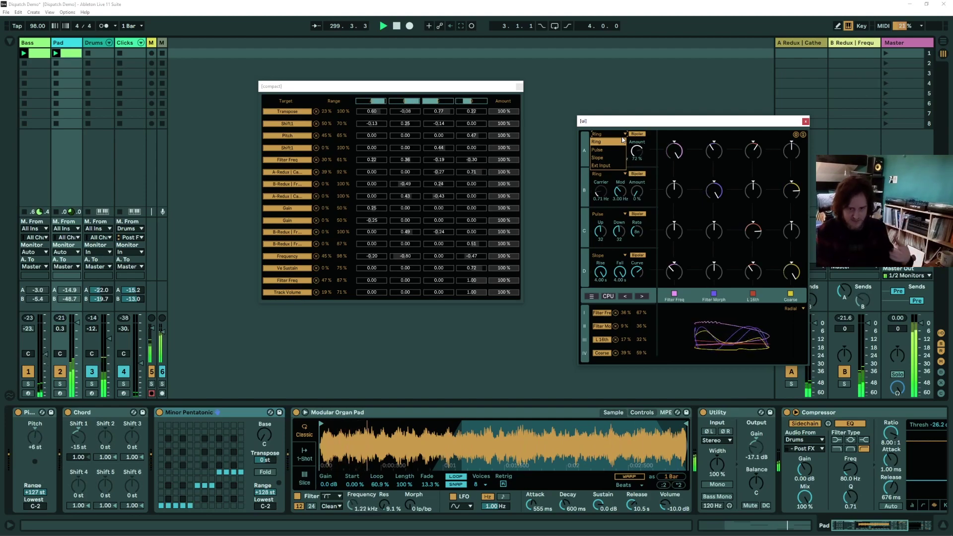
click(669, 133)
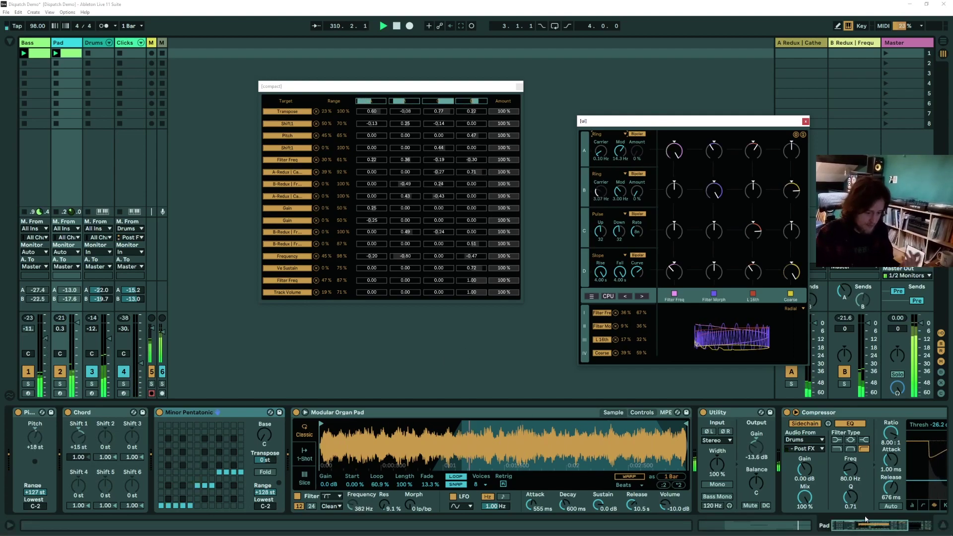
Step: Show the Drums track's Fountain Splashes chain and reopen Dispatch's modulator window in its wide view with Ctrl+Alt+P
click(931, 526)
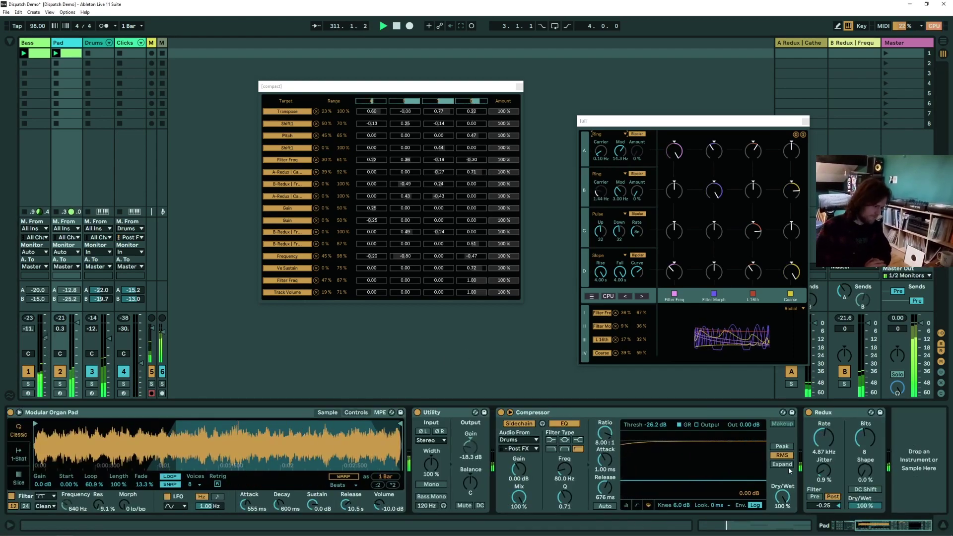
click(94, 43)
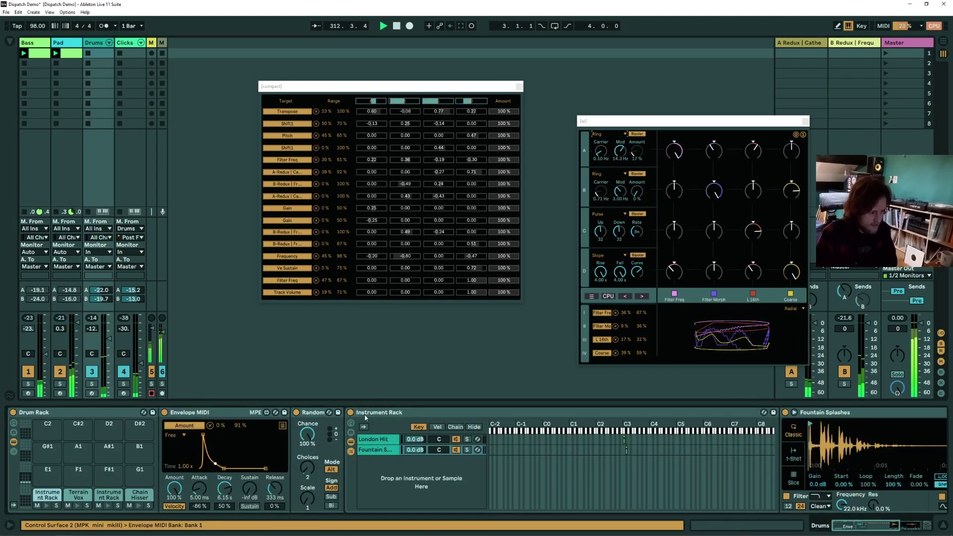
click(380, 449)
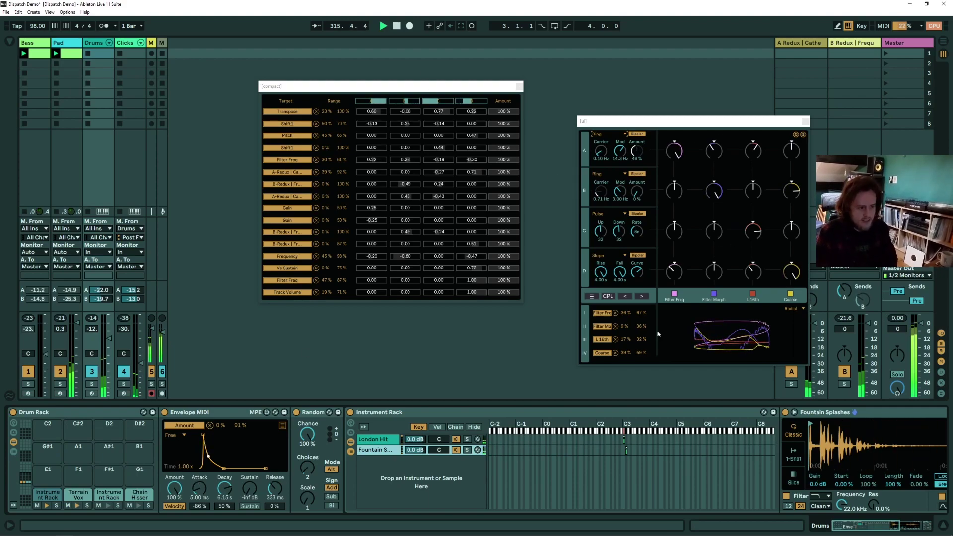
click(638, 298)
key(ctrl+alt+p)
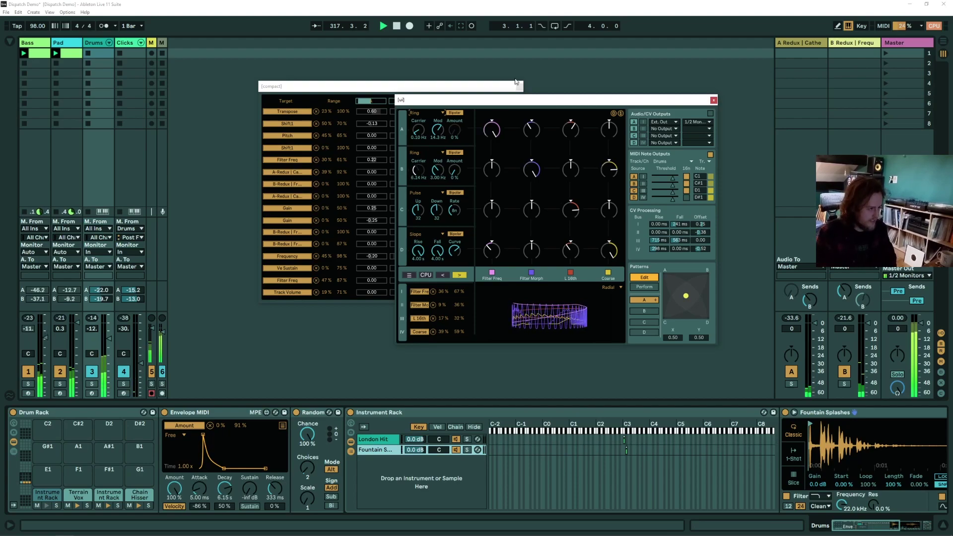
Step: Close the compact matrix window and show the Drums rack's London Hit sample
click(520, 87)
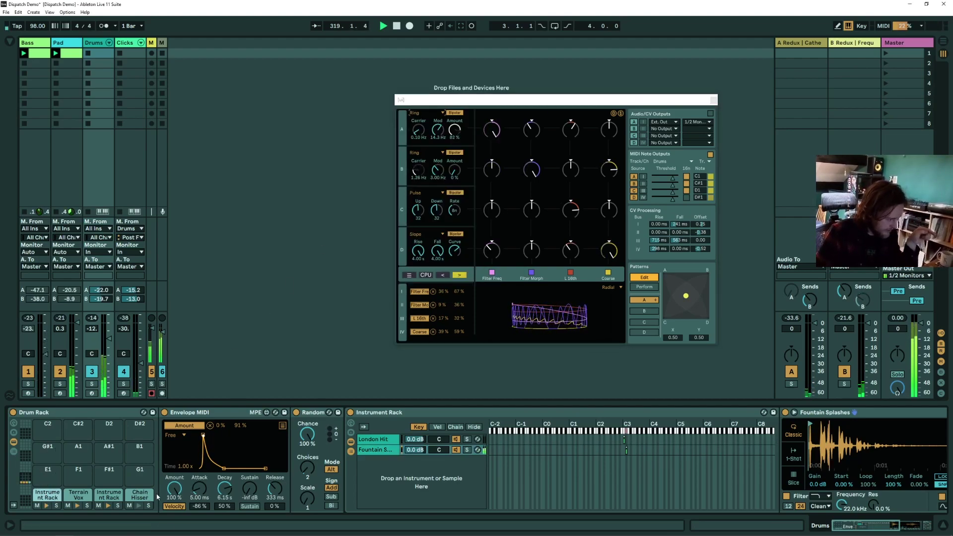
click(410, 411)
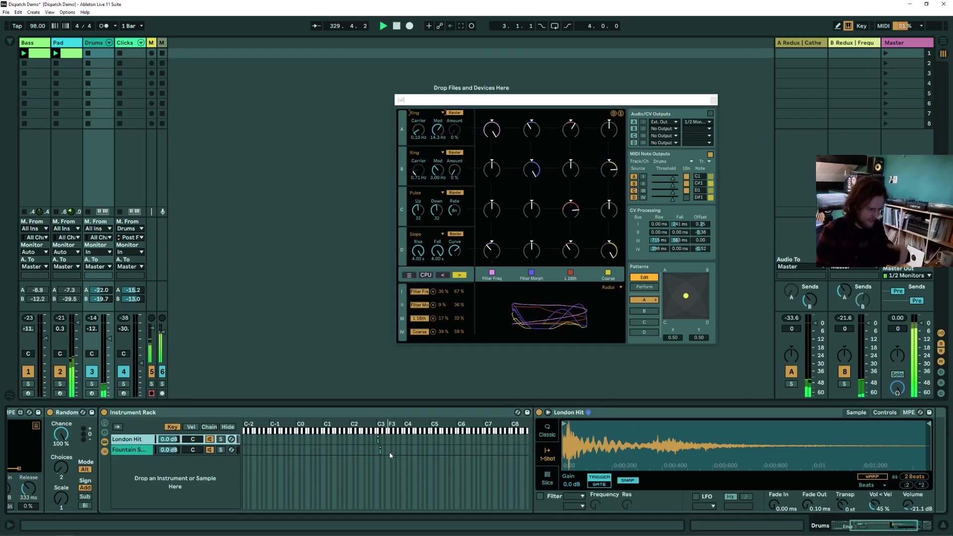
scroll(403, 475, left, 5)
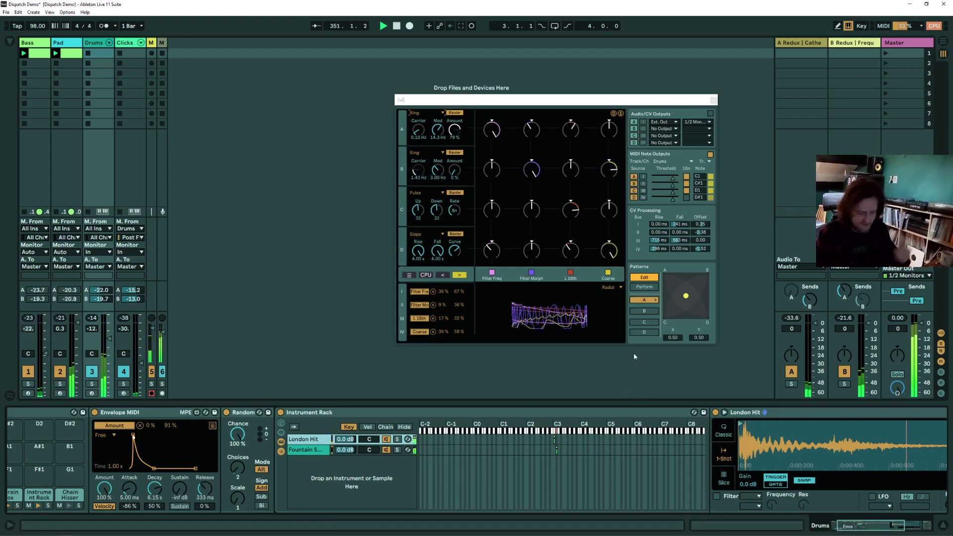
scroll(496, 447, down, 5)
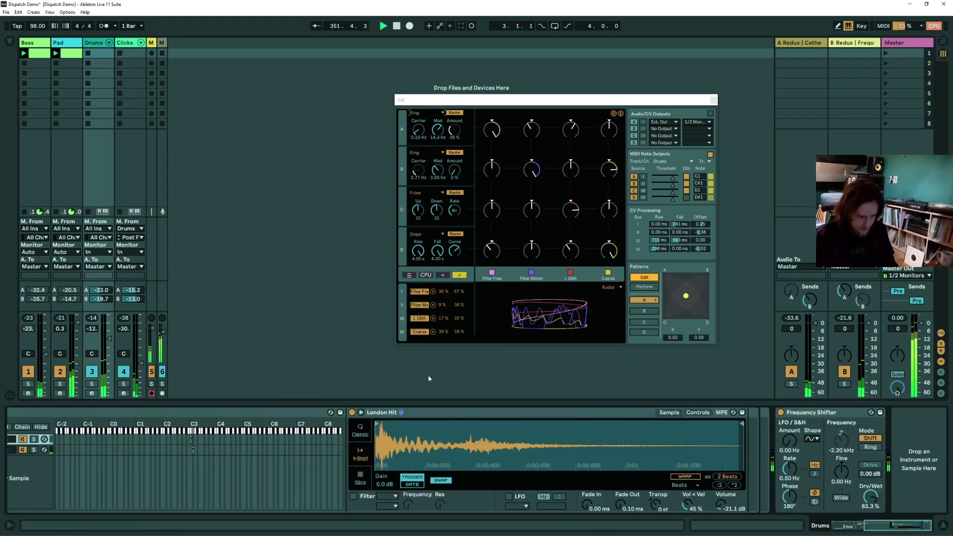